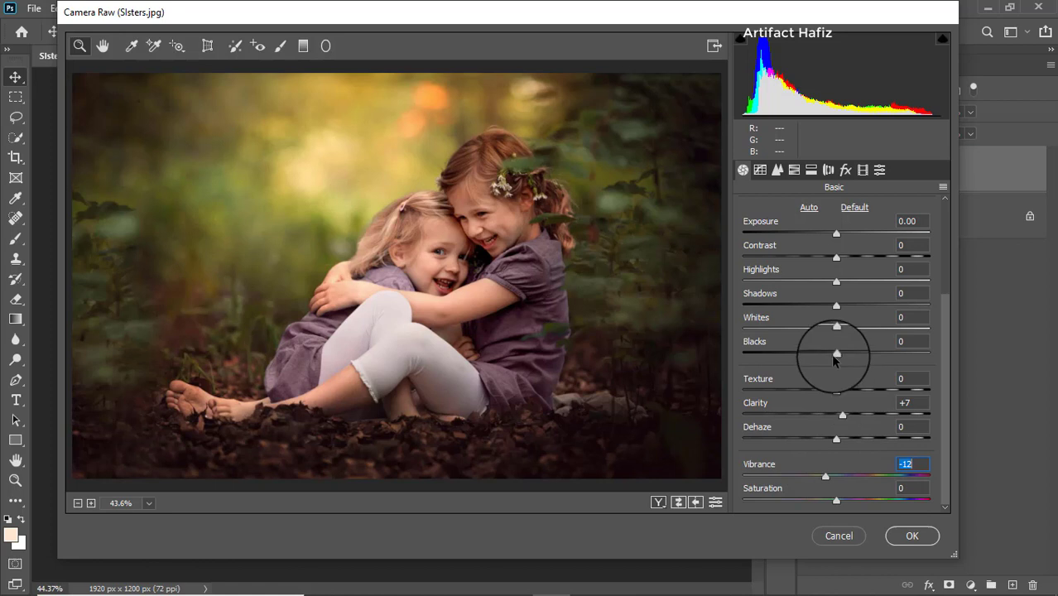
Step: Set the basic tone adjustments to Contrast -8, Highlights -38, Shadows +23, Whites +39 and Blacks -17
{"action": "left_click_drag", "start_coordinate": [834, 353], "coordinate": [795, 282]}
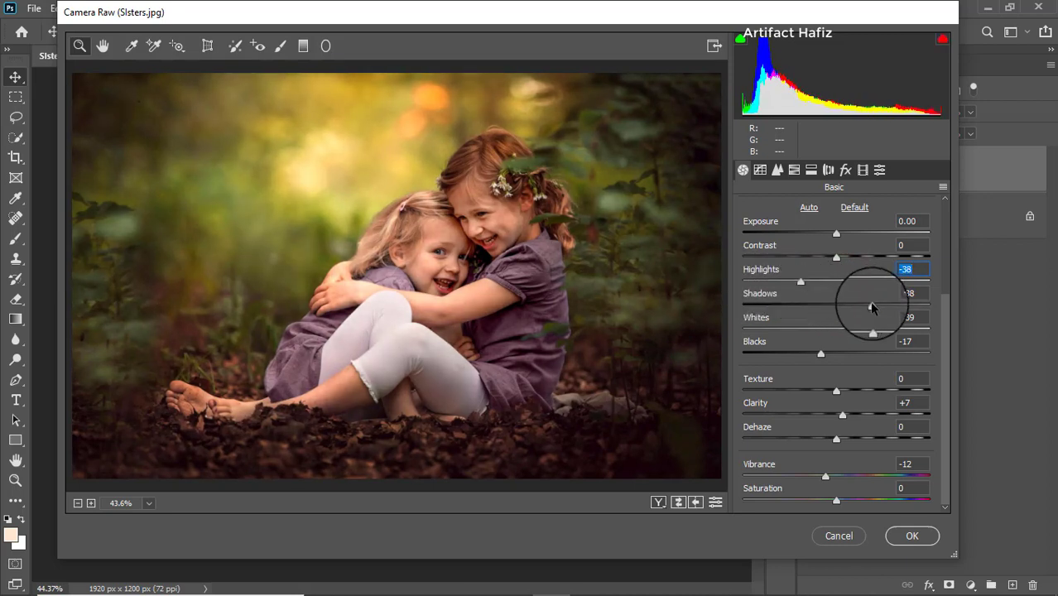
{"action": "left_click_drag", "start_coordinate": [872, 306], "coordinate": [857, 307]}
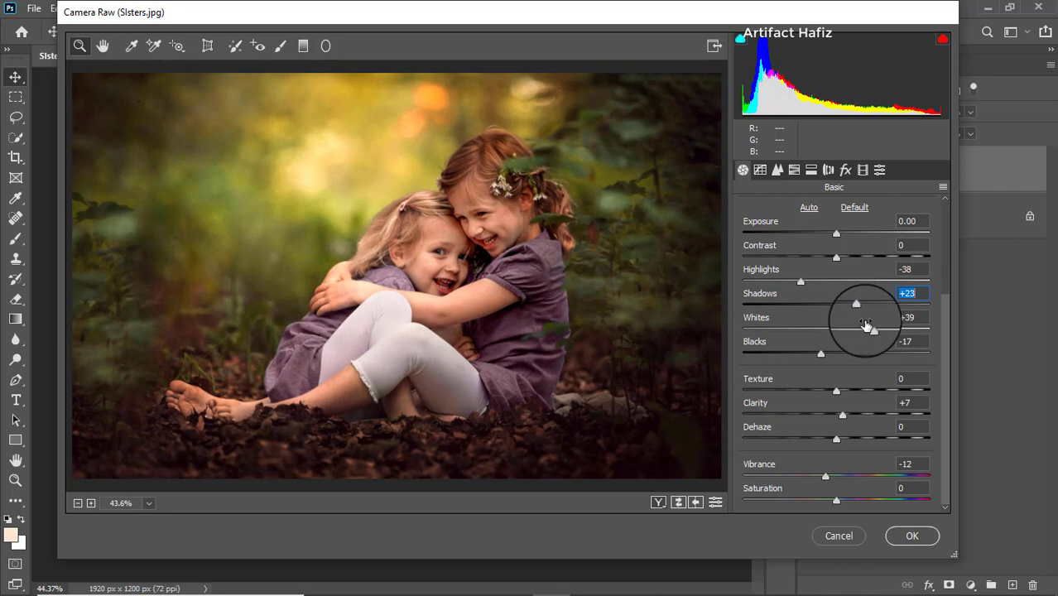
{"action": "scroll", "coordinate": [865, 326], "scroll_direction": "up", "scroll_amount": 2}
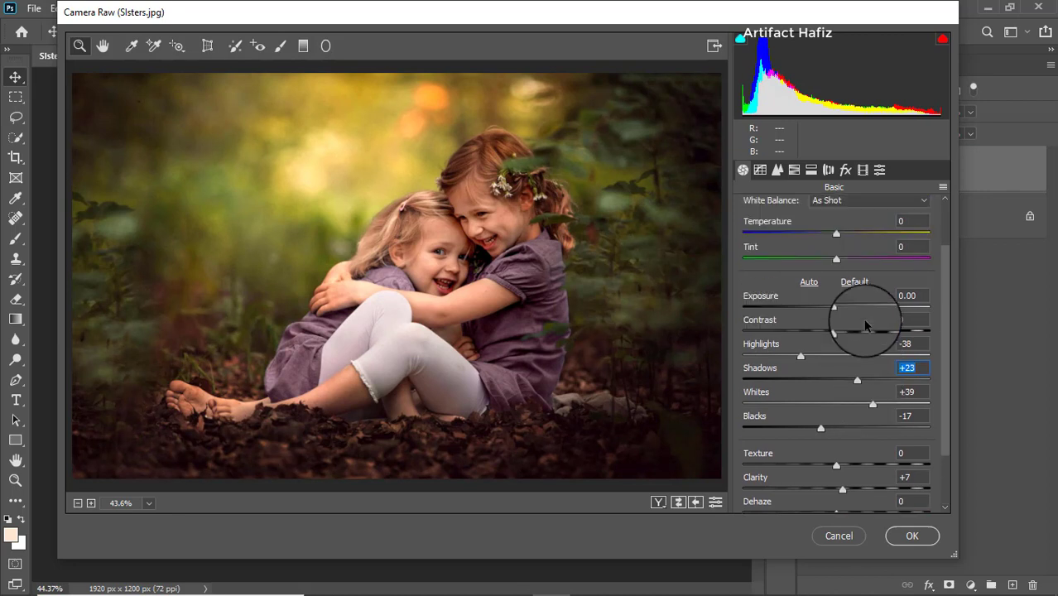
{"action": "scroll", "coordinate": [865, 325], "scroll_direction": "up", "scroll_amount": 2}
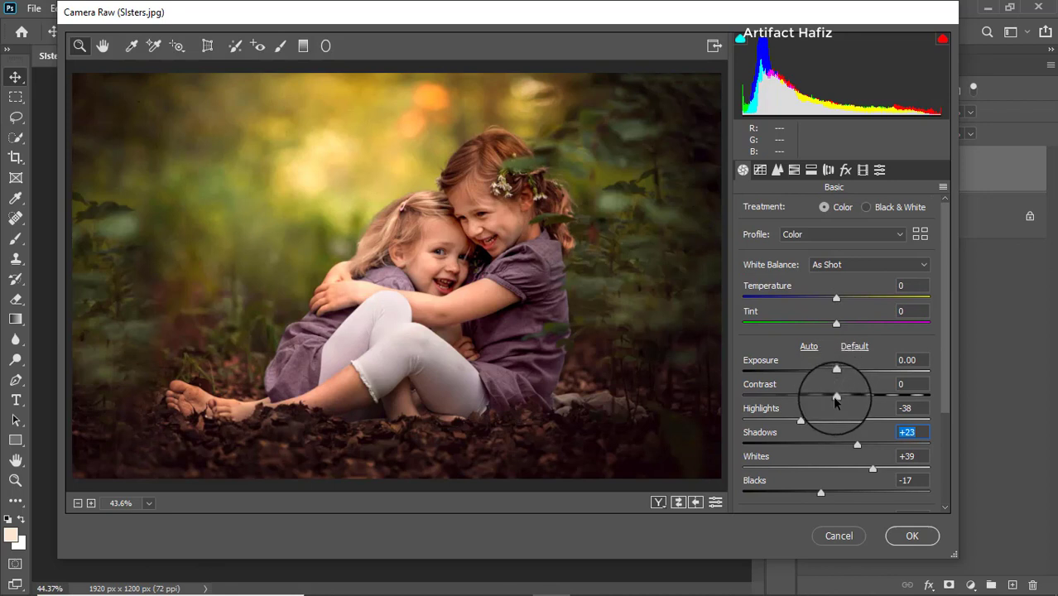
{"action": "left_click_drag", "start_coordinate": [834, 399], "coordinate": [832, 399]}
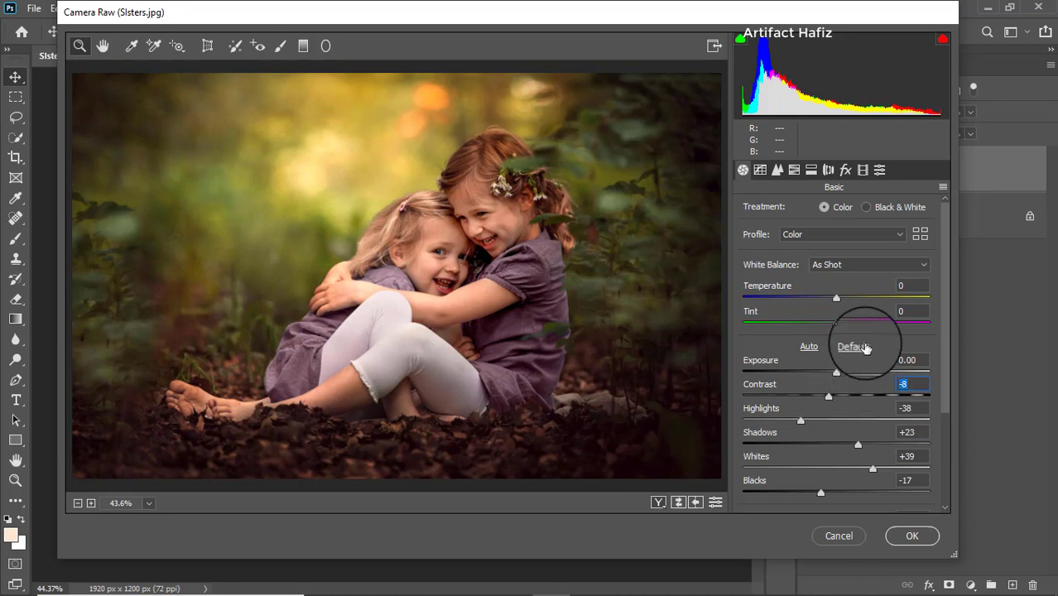
Step: Shape the RGB point tone curve with the black point at output 11 and added points at input/output 62/65 and 199/202
{"action": "left_click", "coordinate": [760, 170]}
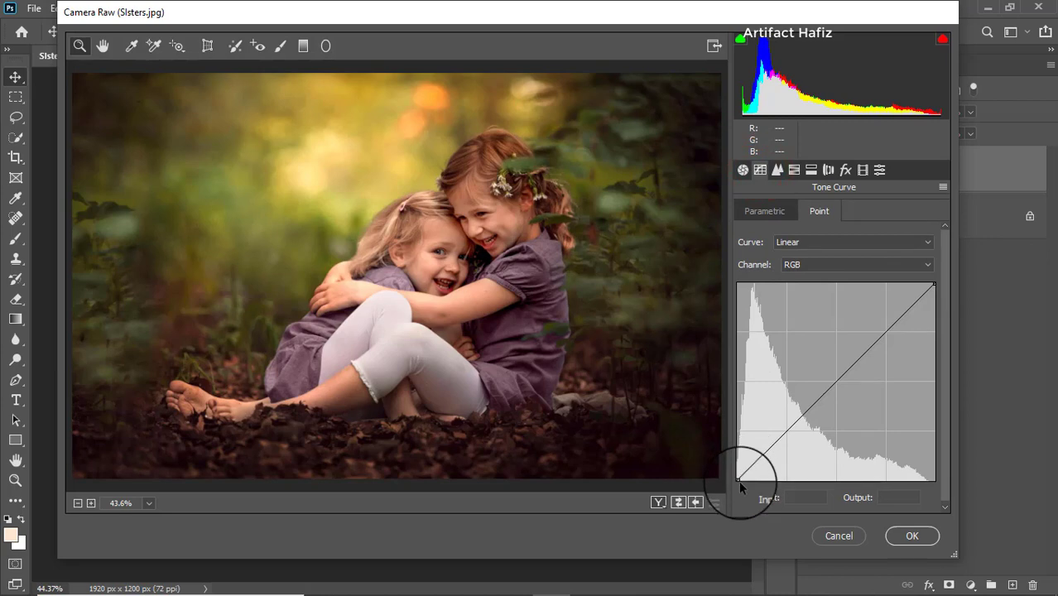
{"action": "left_click_drag", "start_coordinate": [738, 480], "coordinate": [722, 468]}
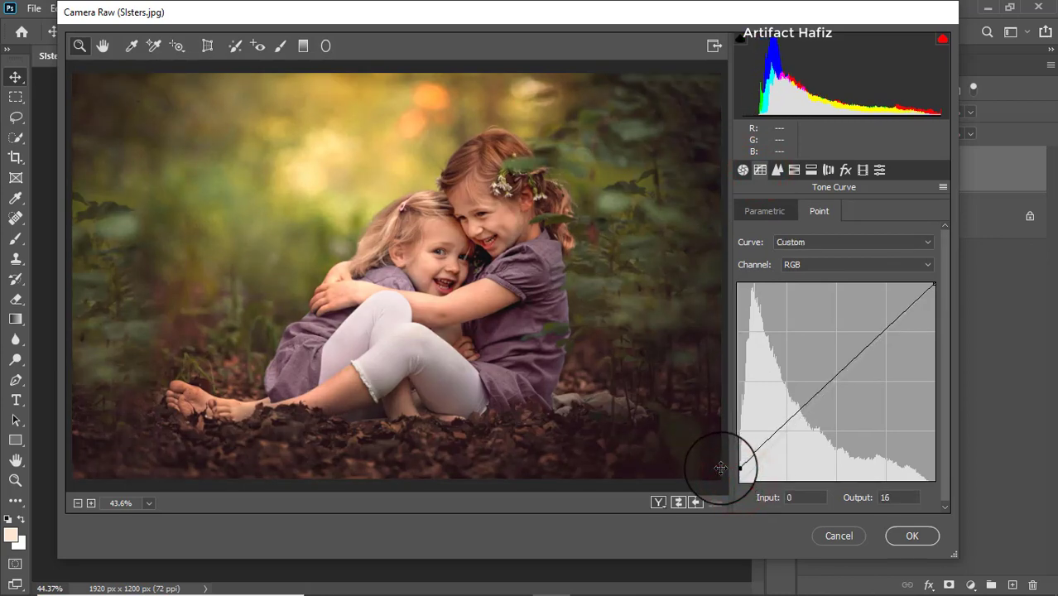
{"action": "left_click", "coordinate": [783, 426]}
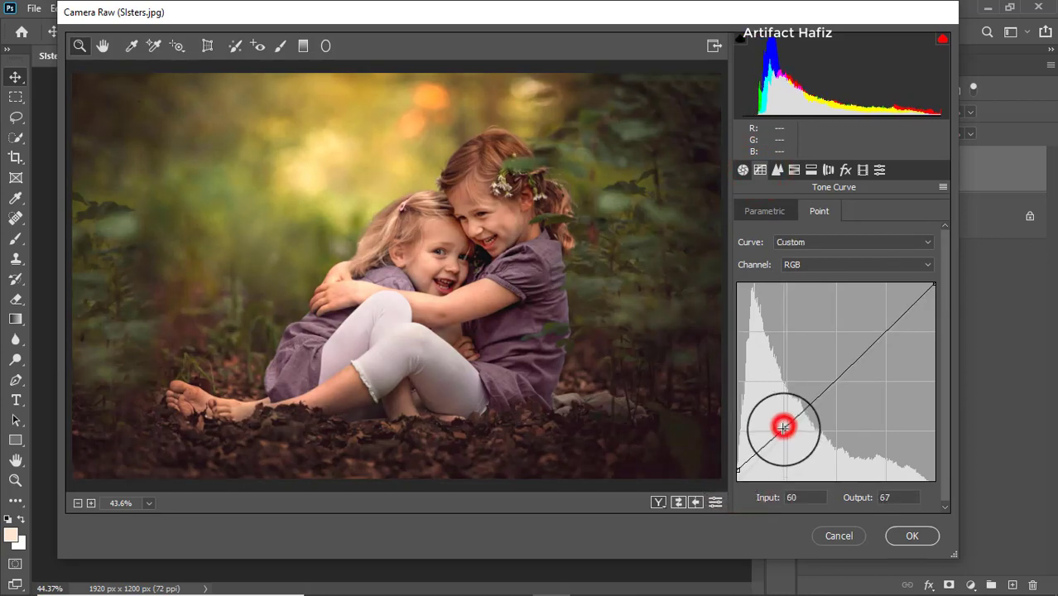
{"action": "left_click_drag", "start_coordinate": [783, 426], "coordinate": [784, 430]}
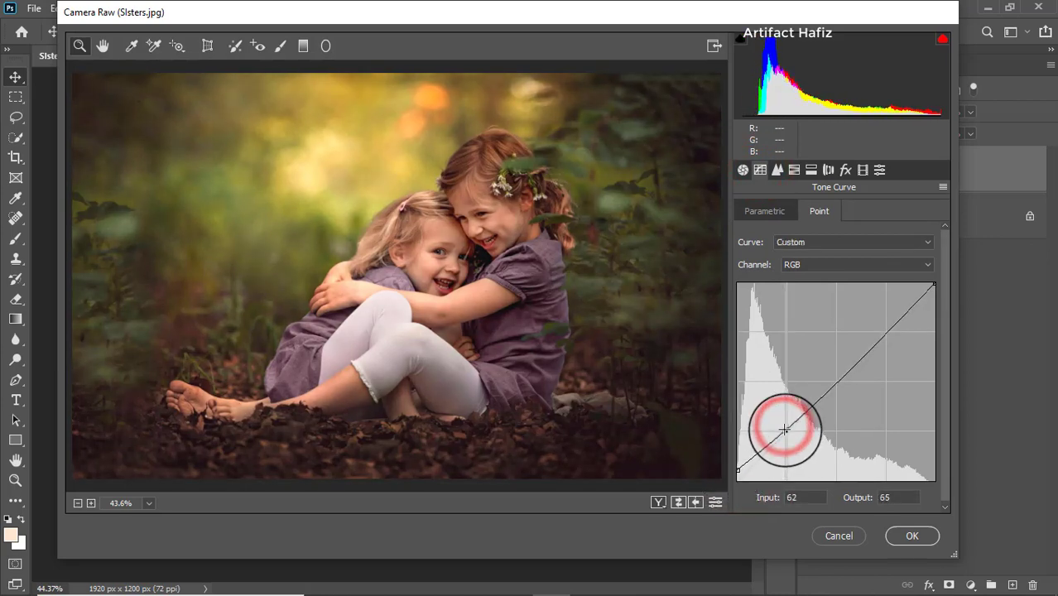
{"action": "left_click", "coordinate": [890, 324]}
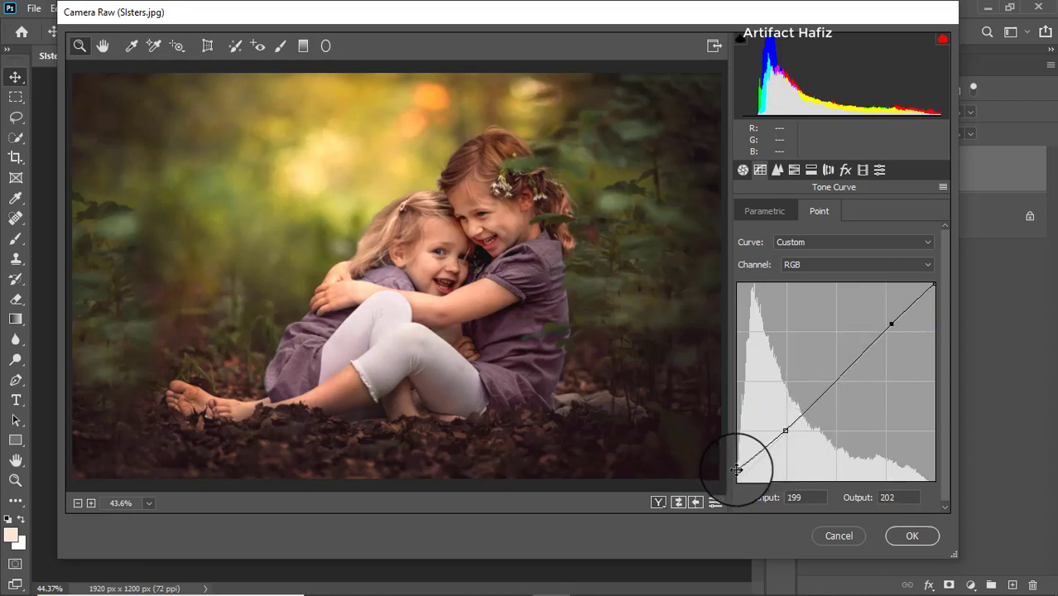
{"action": "left_click_drag", "start_coordinate": [738, 469], "coordinate": [726, 471]}
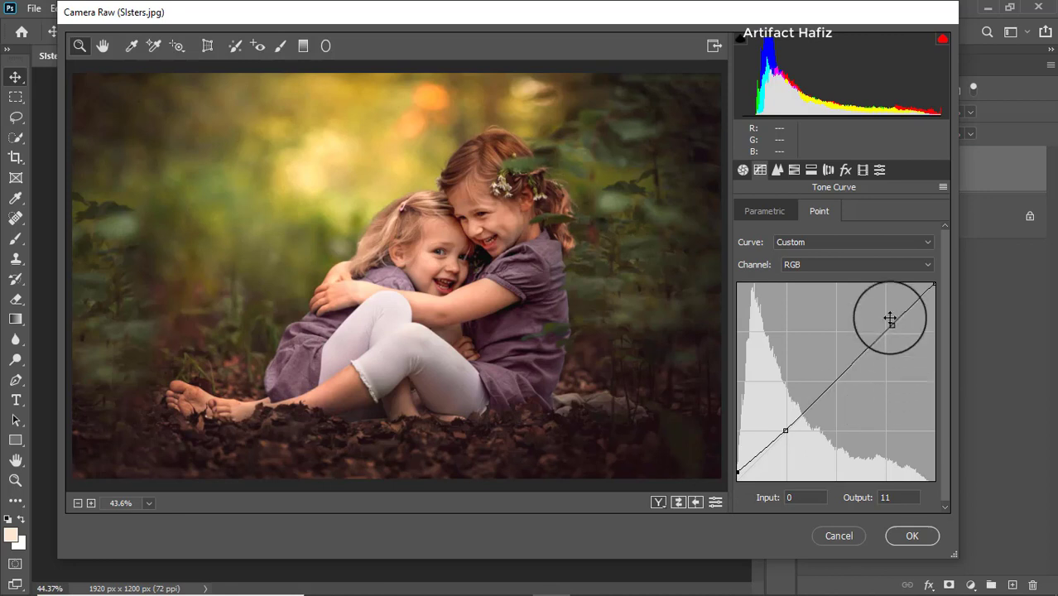
Step: Raise the black point of the Blue channel's point tone curve to output 5 at input 0
{"action": "left_click", "coordinate": [865, 270]}
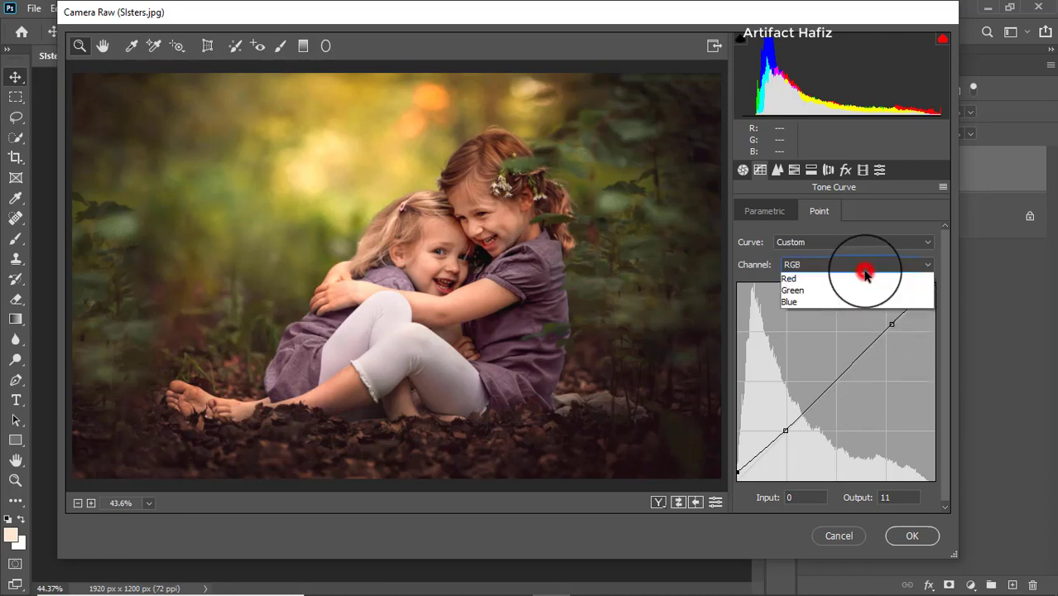
{"action": "left_click", "coordinate": [832, 306]}
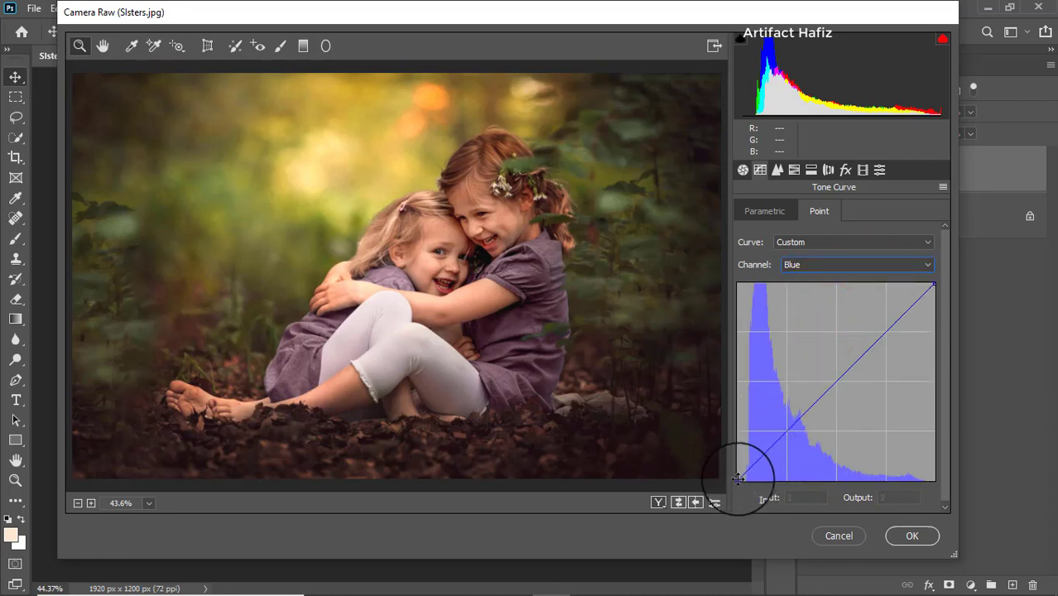
{"action": "left_click_drag", "start_coordinate": [737, 479], "coordinate": [734, 477]}
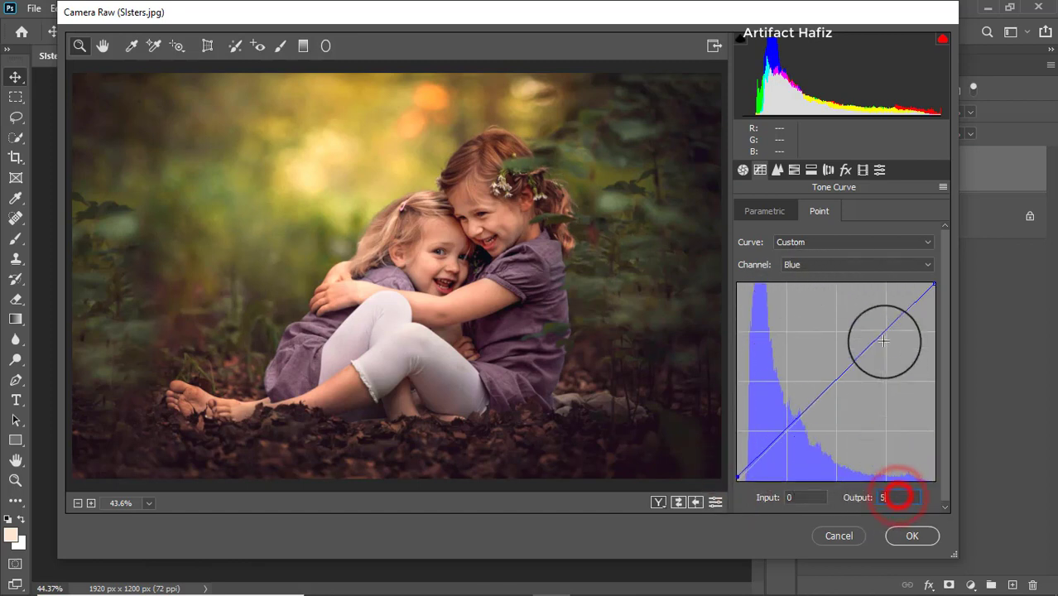
Step: Set the sharpening amount to 11 and the luminance noise reduction to 5
{"action": "left_click", "coordinate": [793, 170]}
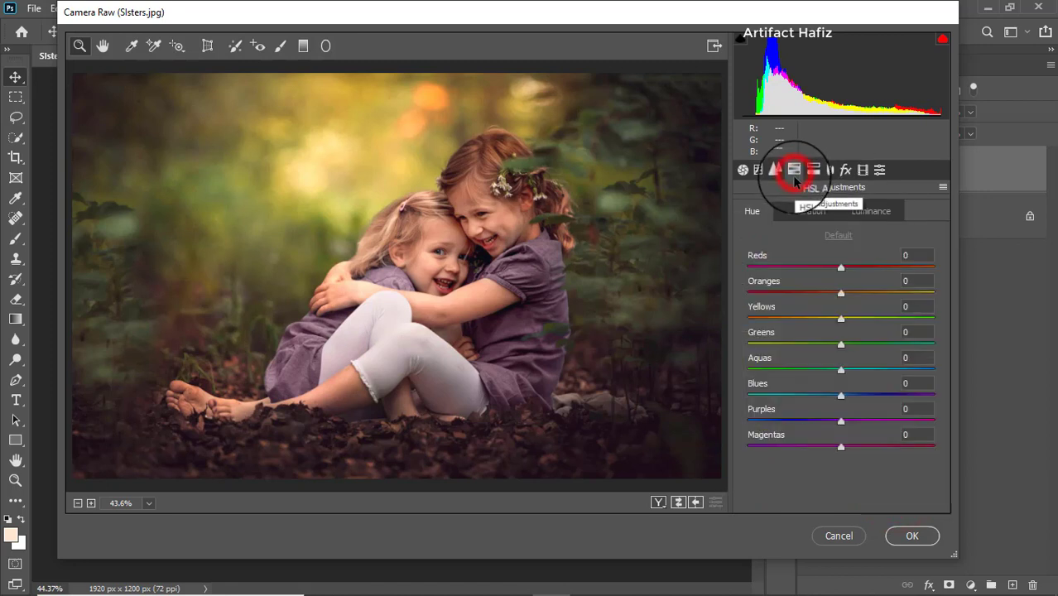
{"action": "left_click", "coordinate": [779, 171]}
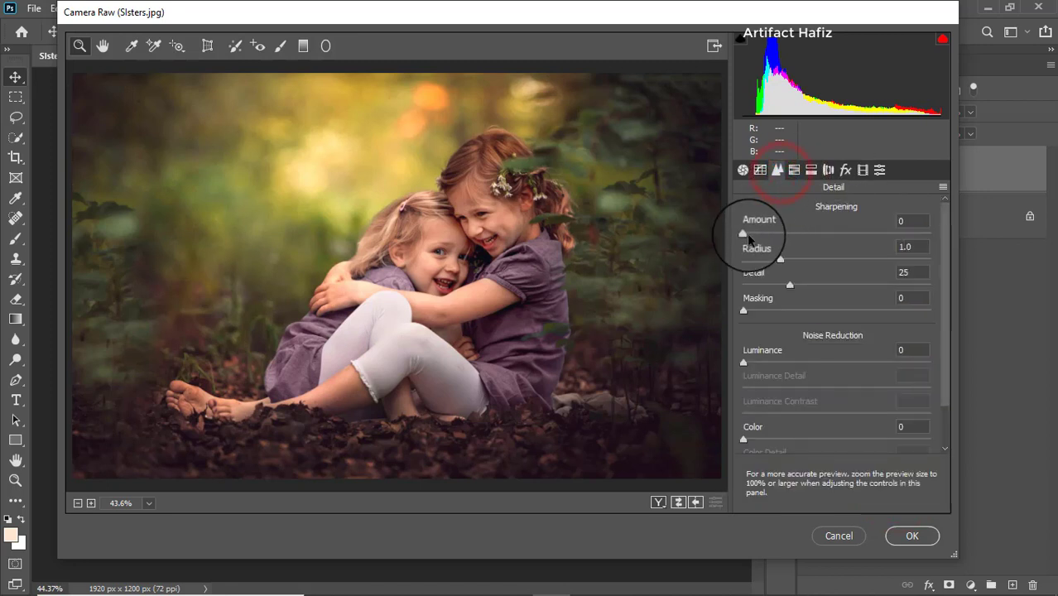
{"action": "left_click_drag", "start_coordinate": [745, 231], "coordinate": [759, 240]}
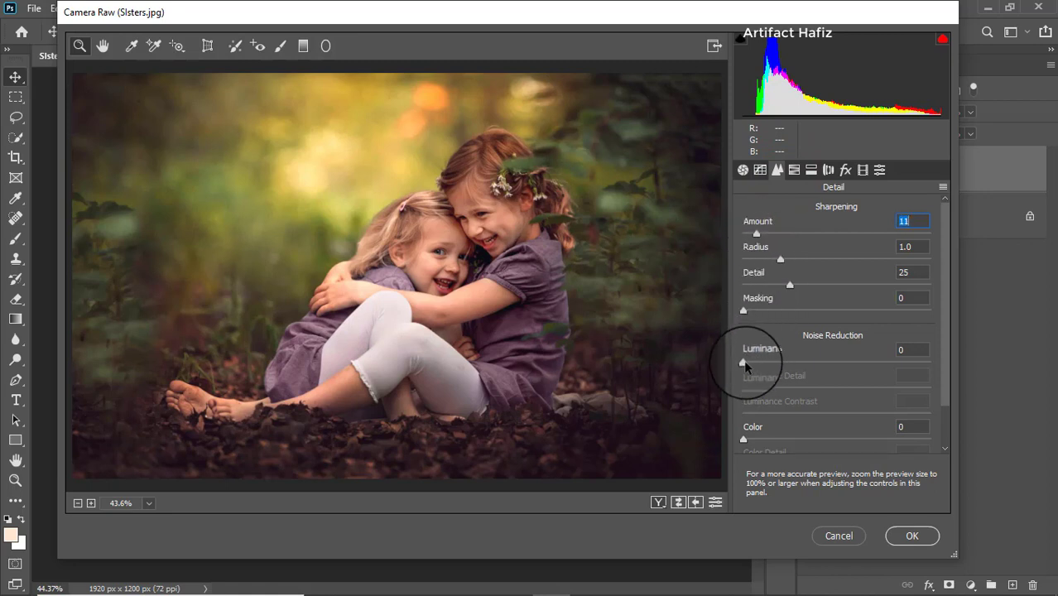
{"action": "left_click_drag", "start_coordinate": [744, 362], "coordinate": [752, 362]}
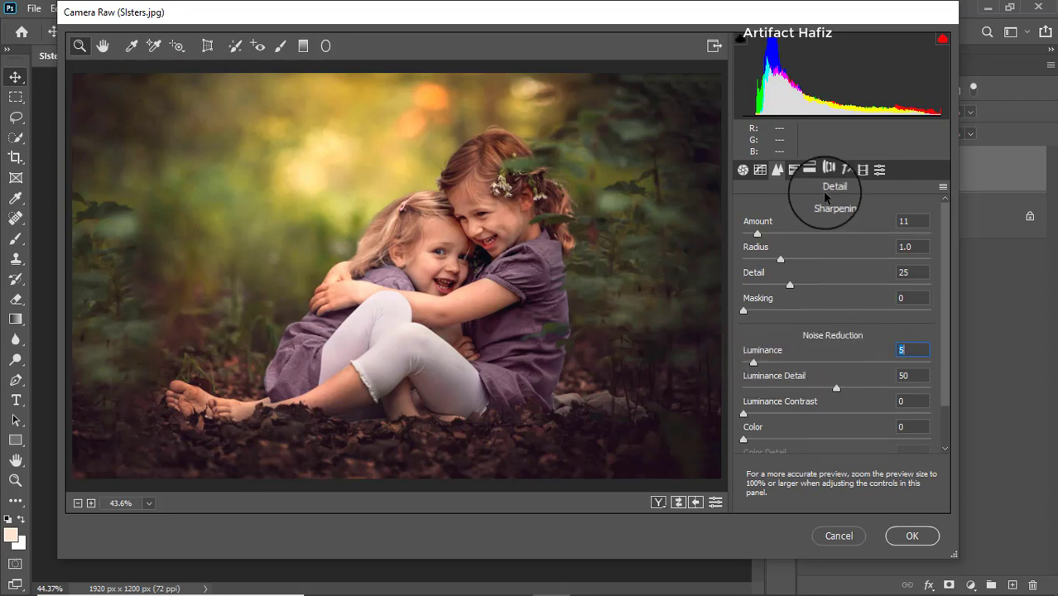
Step: Set the HSL saturation to Reds +36, Oranges +8, Yellows -18 and Greens -56
{"action": "left_click", "coordinate": [795, 170]}
{"action": "left_click", "coordinate": [796, 212]}
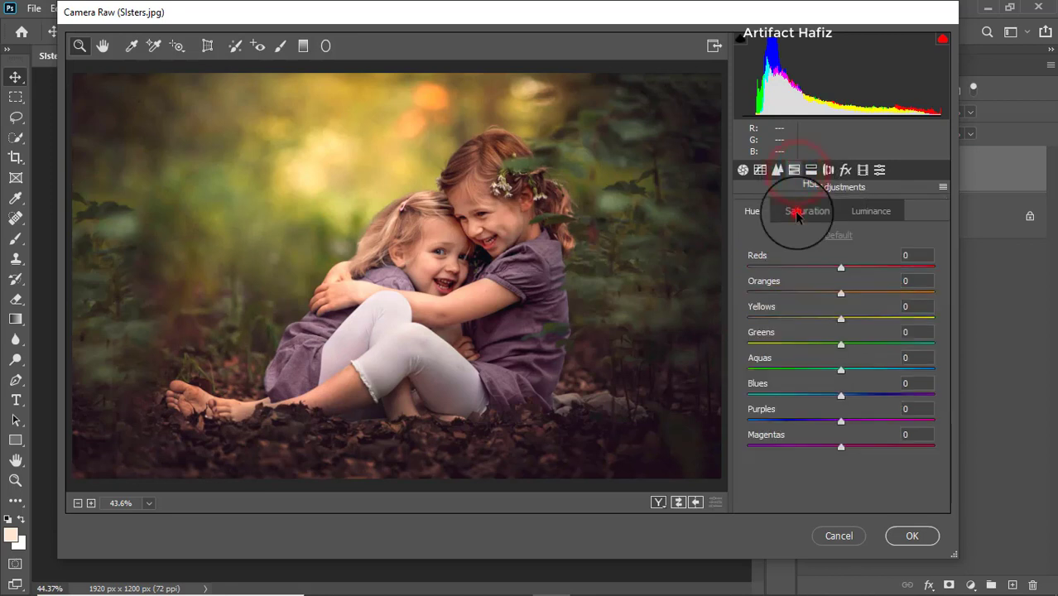
{"action": "left_click", "coordinate": [839, 268]}
{"action": "left_click_drag", "start_coordinate": [840, 268], "coordinate": [874, 276]}
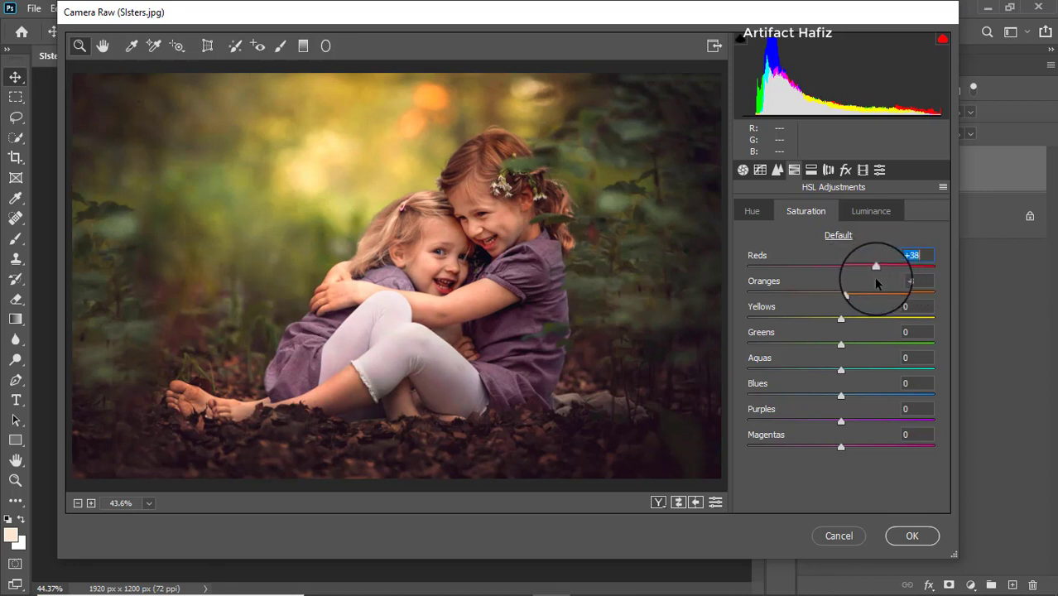
{"action": "left_click_drag", "start_coordinate": [842, 325], "coordinate": [788, 348]}
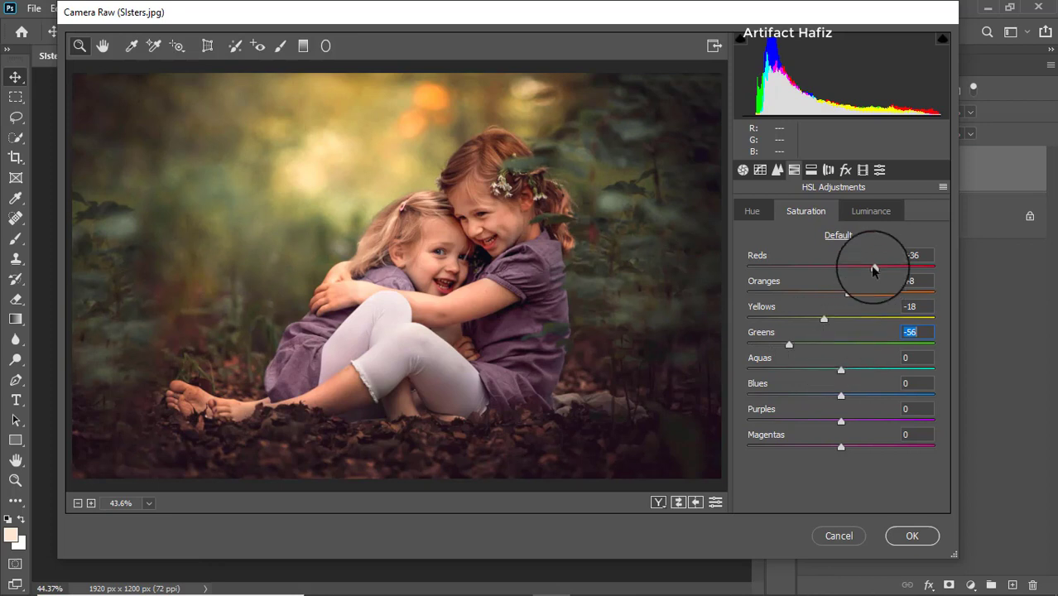
Step: Set the HSL luminance to Yellows +11 and Greens -11, and the HSL hue to Yellows +17 and Greens -44
{"action": "left_click", "coordinate": [867, 212]}
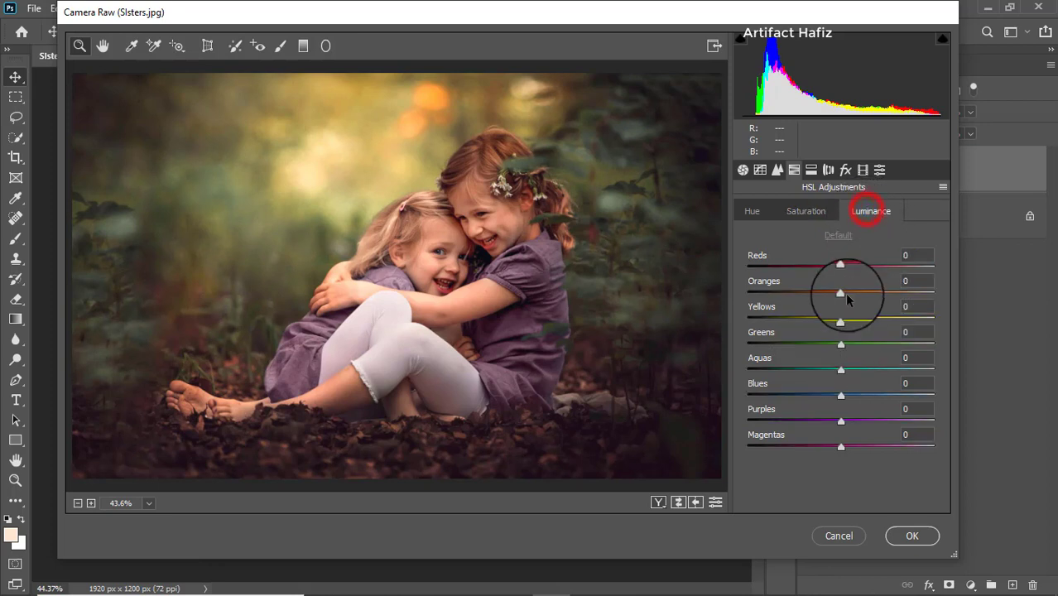
{"action": "left_click_drag", "start_coordinate": [842, 342], "coordinate": [851, 319]}
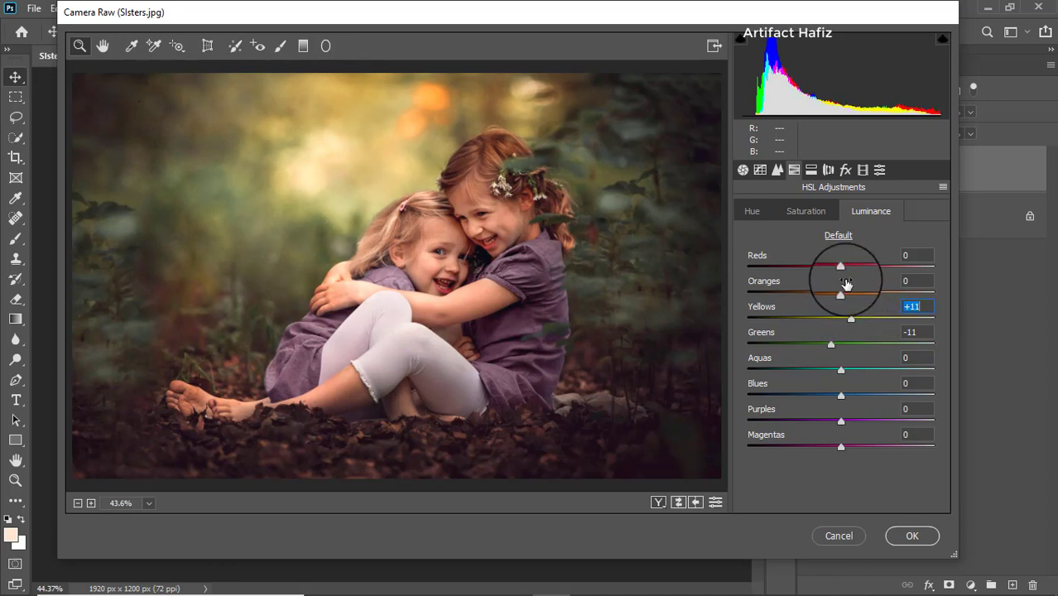
{"action": "left_click", "coordinate": [752, 212]}
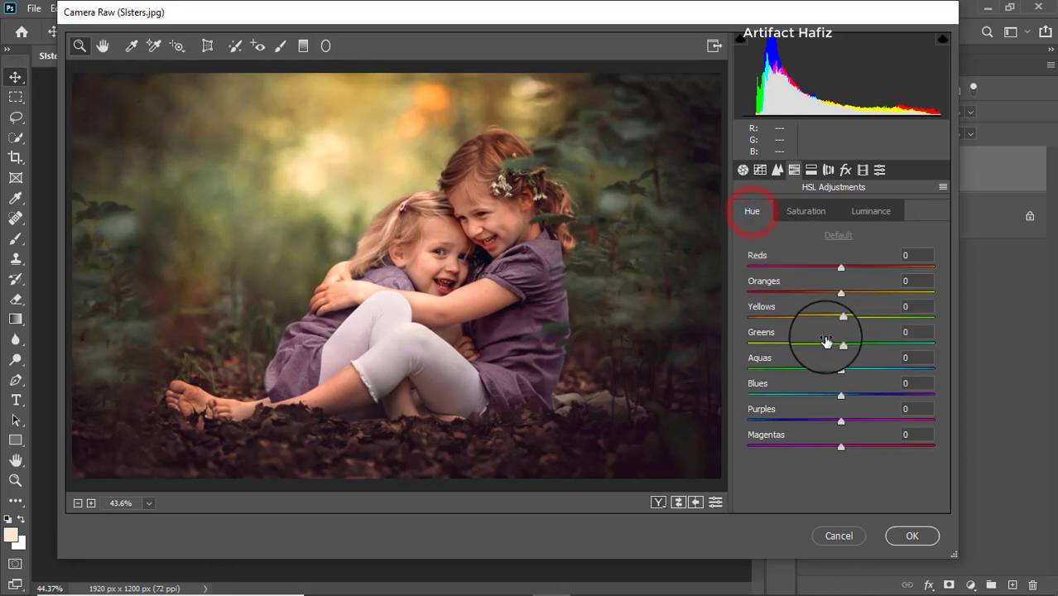
{"action": "left_click_drag", "start_coordinate": [842, 343], "coordinate": [859, 319]}
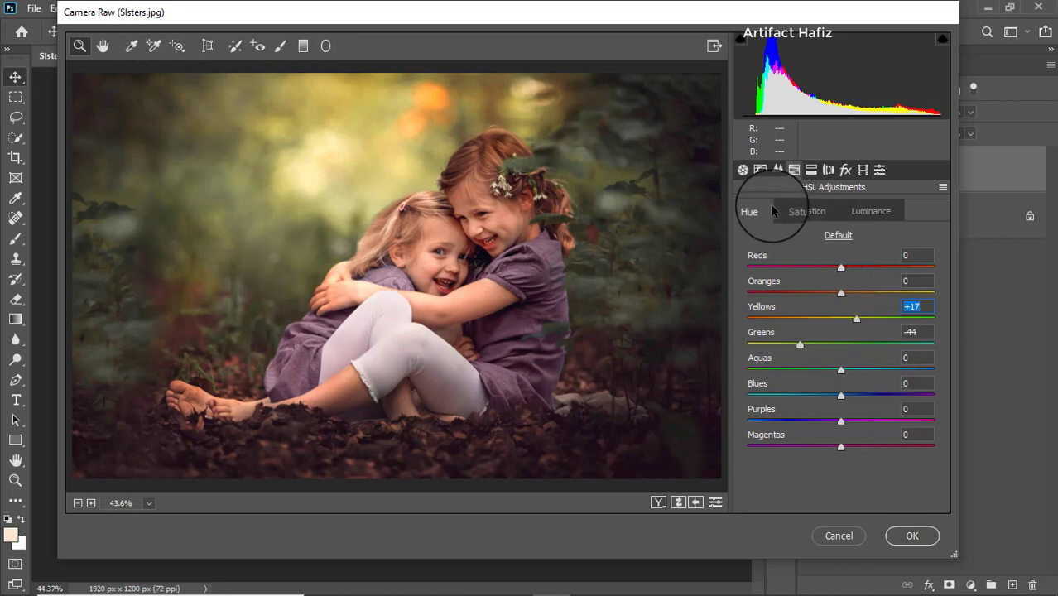
Step: Apply split toning with highlights hue 77 and saturation 8, and shadows saturation 5
{"action": "left_click", "coordinate": [810, 170]}
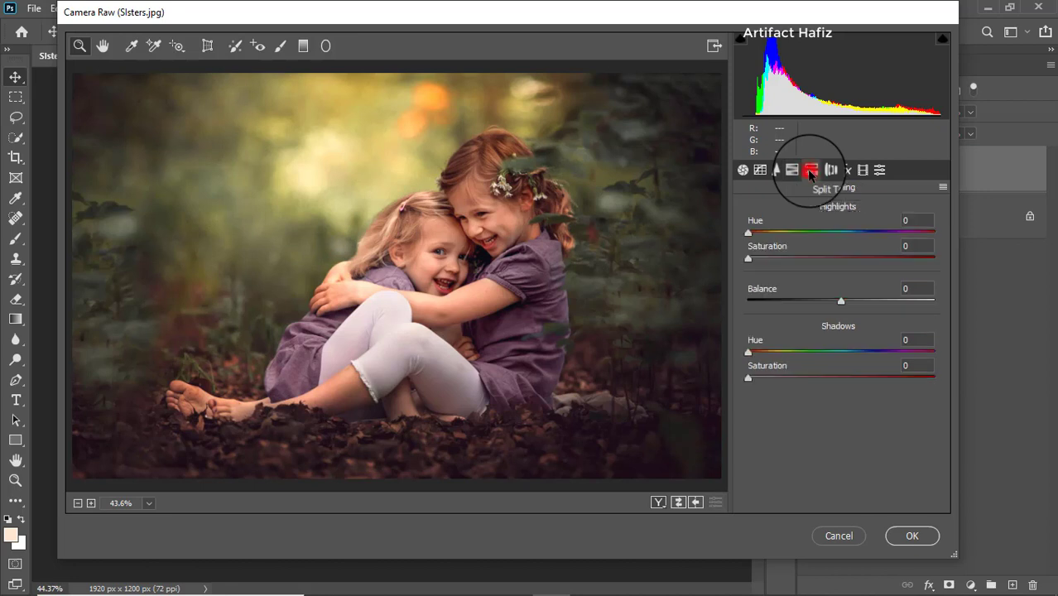
{"action": "mouse_move", "coordinate": [749, 378]}
{"action": "left_mouse_down"}
{"action": "mouse_move", "coordinate": [789, 379]}
{"action": "mouse_move", "coordinate": [758, 381]}
{"action": "left_mouse_up"}
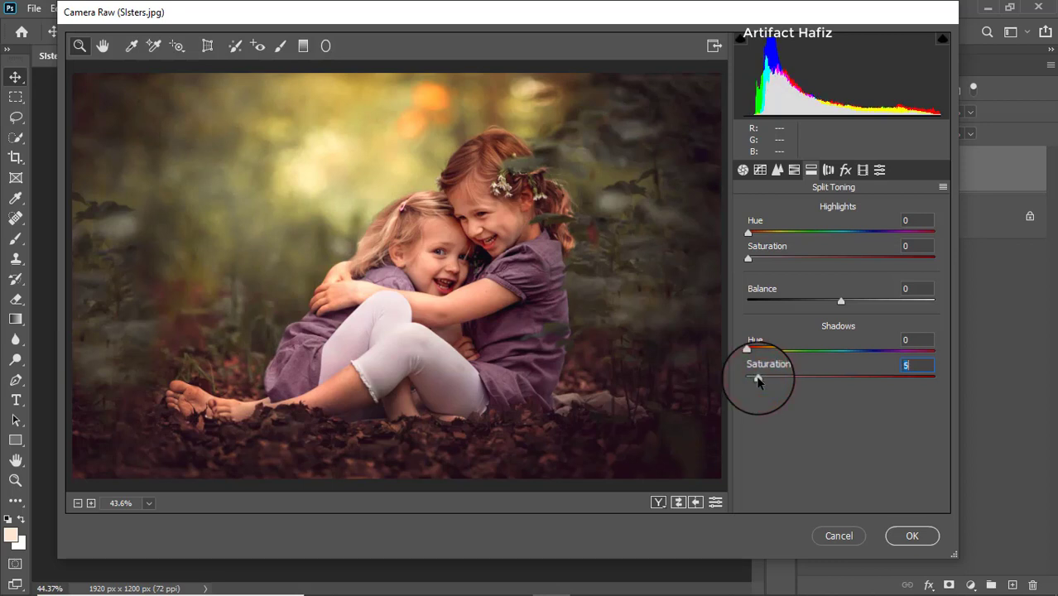
{"action": "left_click_drag", "start_coordinate": [748, 258], "coordinate": [790, 233]}
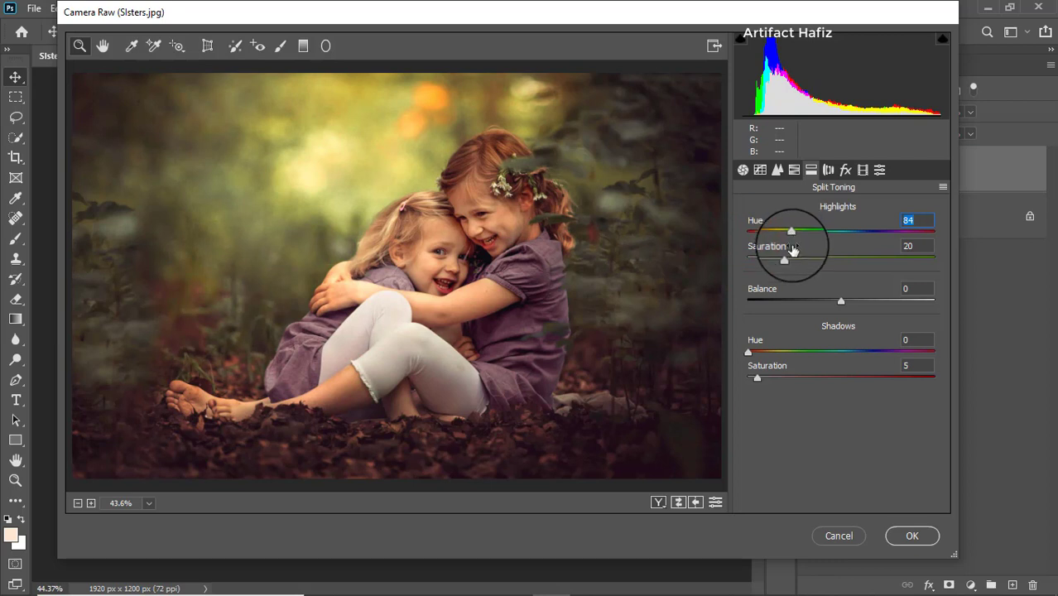
{"action": "left_click_drag", "start_coordinate": [792, 234], "coordinate": [763, 260]}
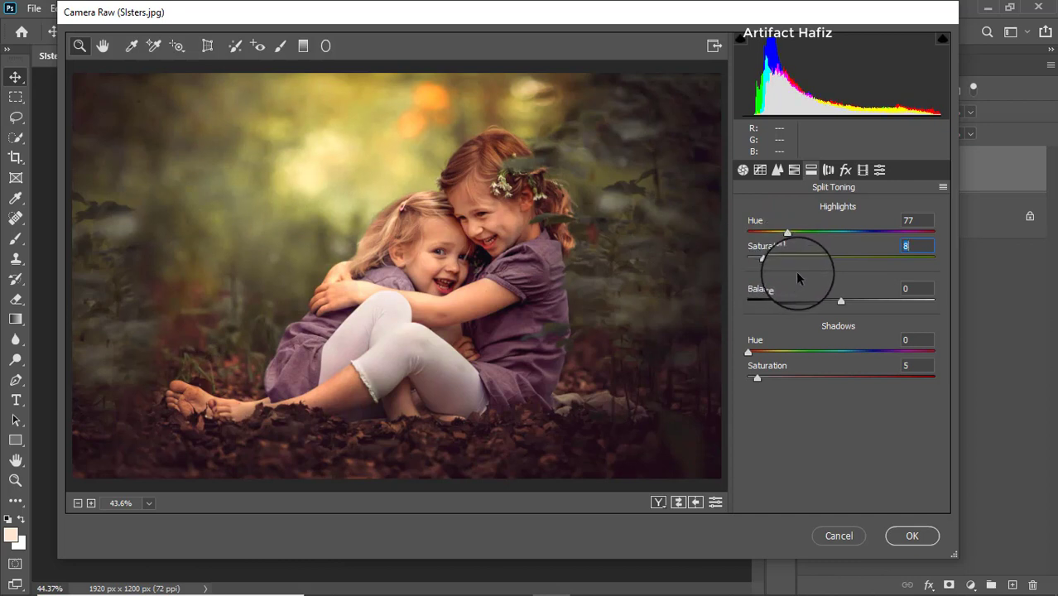
Step: Add a post-crop vignette with amount -5 and feather 62
{"action": "left_click", "coordinate": [845, 170]}
{"action": "left_click_drag", "start_coordinate": [841, 370], "coordinate": [832, 373]}
{"action": "left_click_drag", "start_coordinate": [842, 449], "coordinate": [866, 450]}
{"action": "left_click_drag", "start_coordinate": [831, 371], "coordinate": [893, 363]}
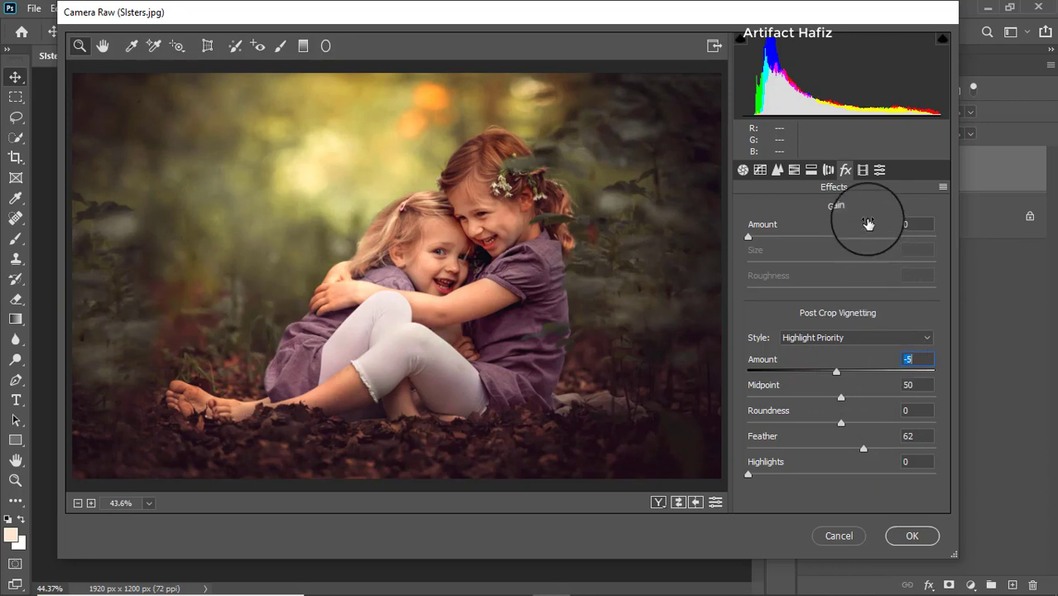
Step: Calibrate the primaries' hue and saturation: red to -8 and -5, green to +5 and -18, blue to +4 and -11
{"action": "left_click", "coordinate": [862, 171]}
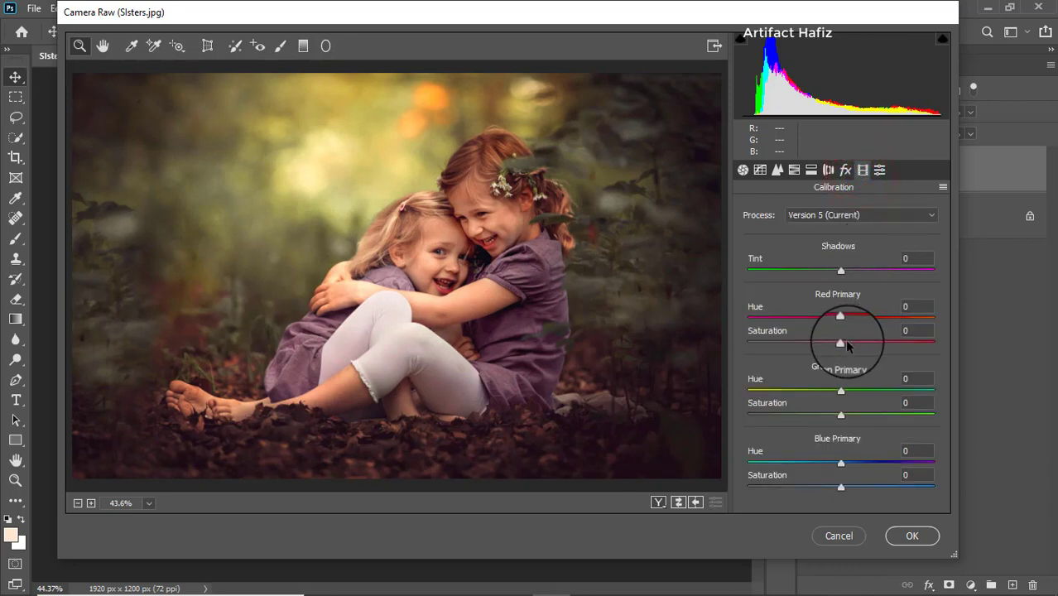
{"action": "mouse_move", "coordinate": [841, 342]}
{"action": "left_mouse_down"}
{"action": "mouse_move", "coordinate": [811, 356]}
{"action": "mouse_move", "coordinate": [828, 357]}
{"action": "left_mouse_up"}
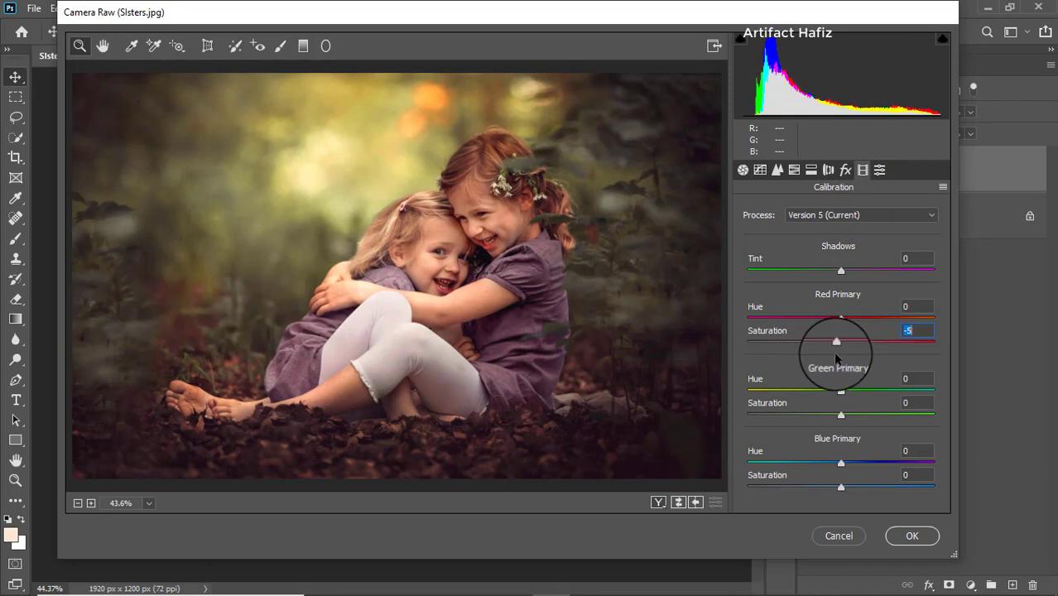
{"action": "mouse_move", "coordinate": [840, 317]}
{"action": "left_mouse_down"}
{"action": "mouse_move", "coordinate": [864, 320]}
{"action": "mouse_move", "coordinate": [815, 319]}
{"action": "mouse_move", "coordinate": [833, 320]}
{"action": "left_mouse_up"}
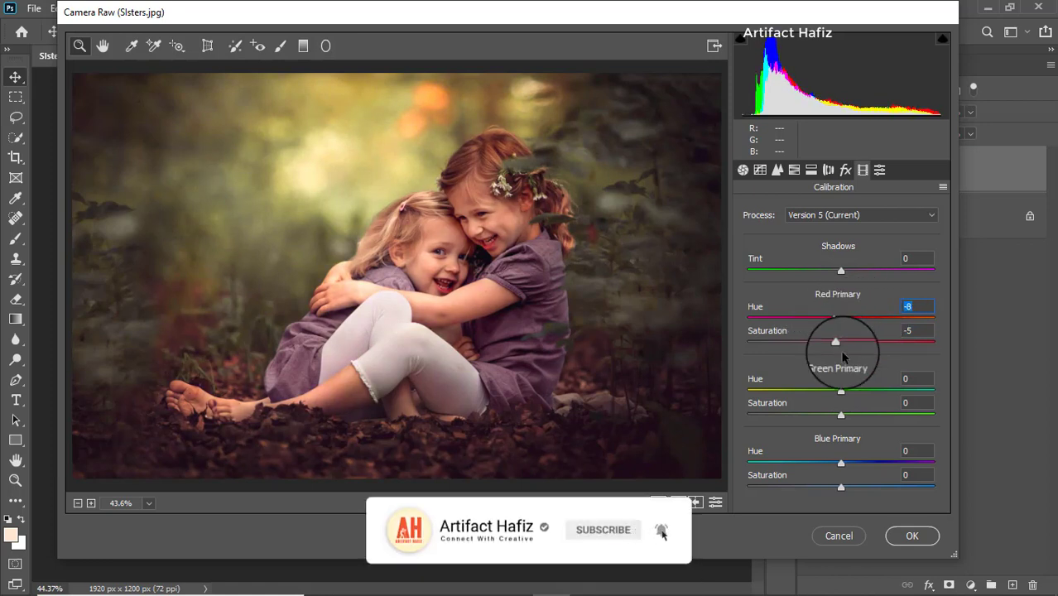
{"action": "left_click_drag", "start_coordinate": [841, 391], "coordinate": [823, 417]}
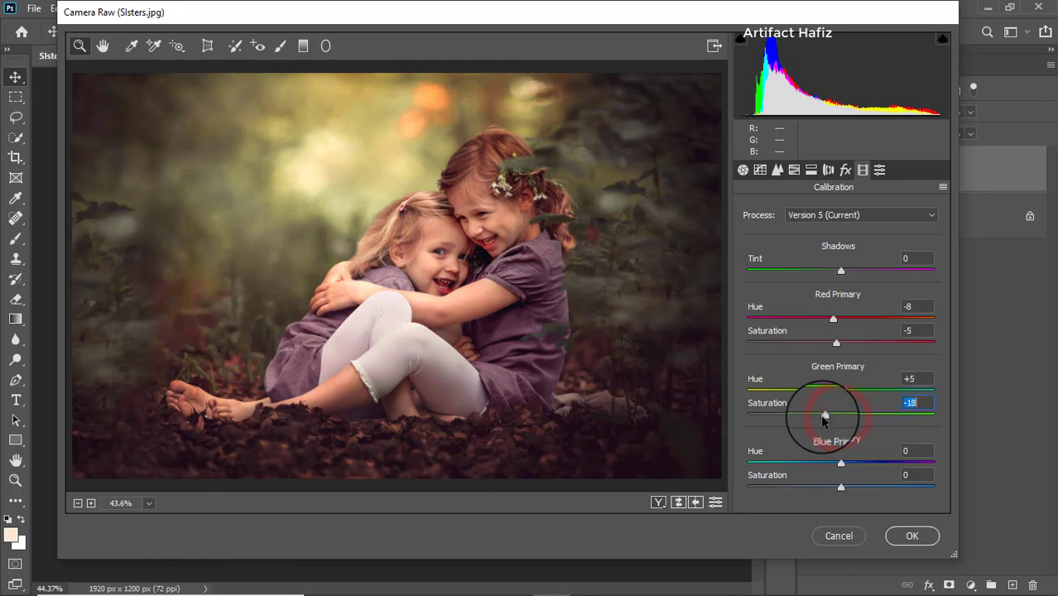
{"action": "left_click_drag", "start_coordinate": [840, 462], "coordinate": [830, 490]}
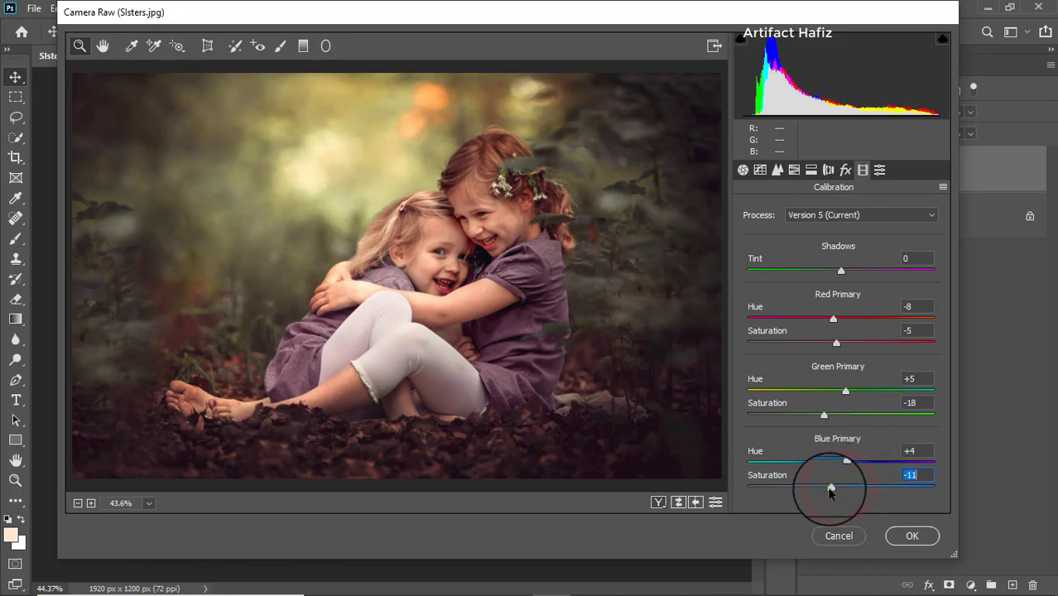
Step: Apply the Camera Raw adjustments and toggle the graded layer's visibility to compare it with the original
{"action": "left_click", "coordinate": [909, 538]}
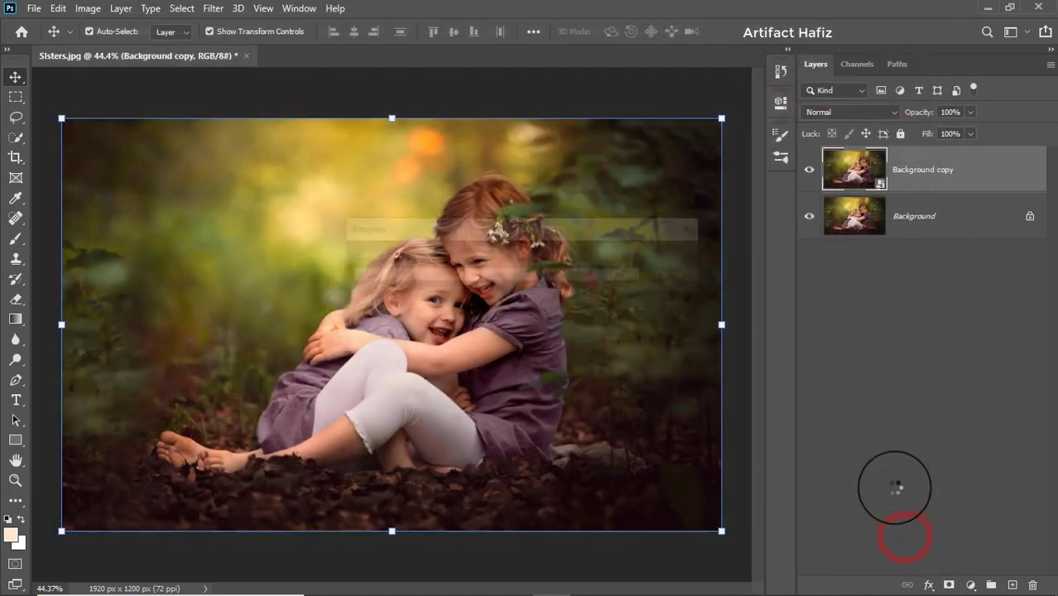
{"action": "left_click", "coordinate": [809, 169]}
{"action": "left_click", "coordinate": [810, 169]}
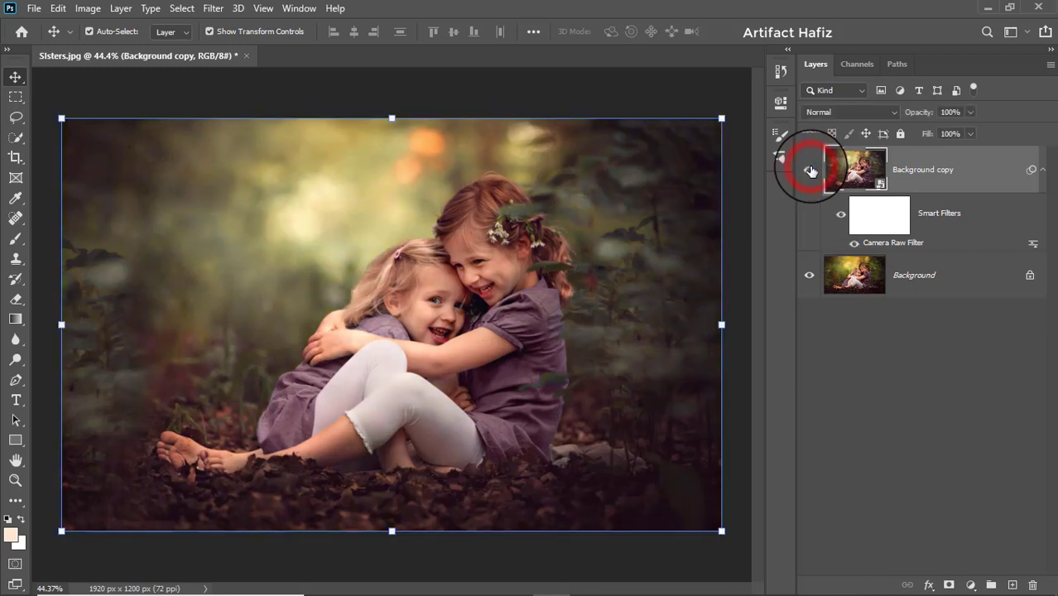
{"action": "left_click", "coordinate": [811, 169]}
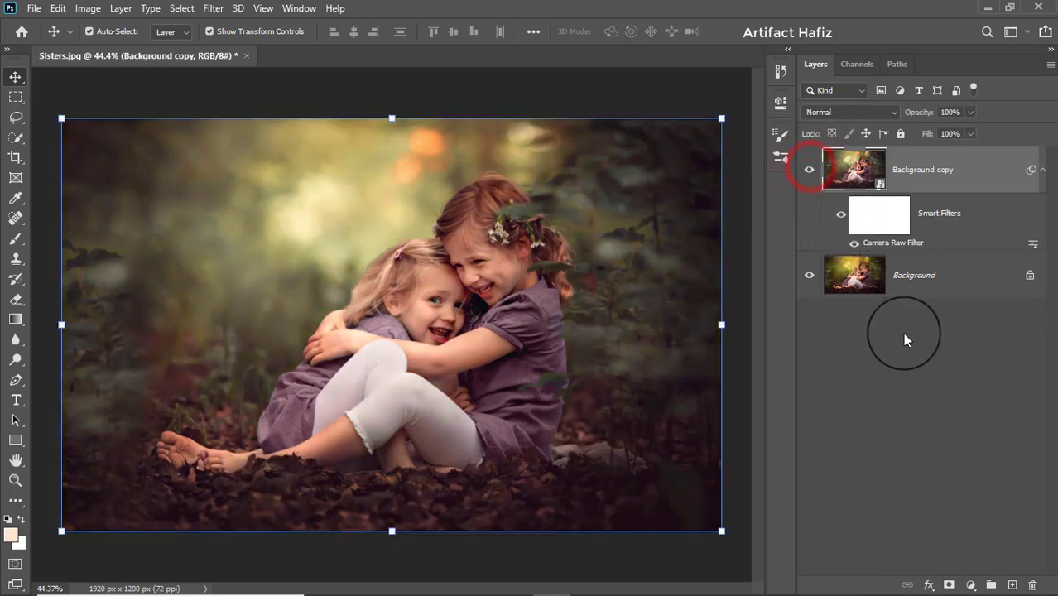
Step: Add a Color Lookup adjustment layer using the Soft_Warming.look 3D LUT
{"action": "left_click", "coordinate": [970, 571]}
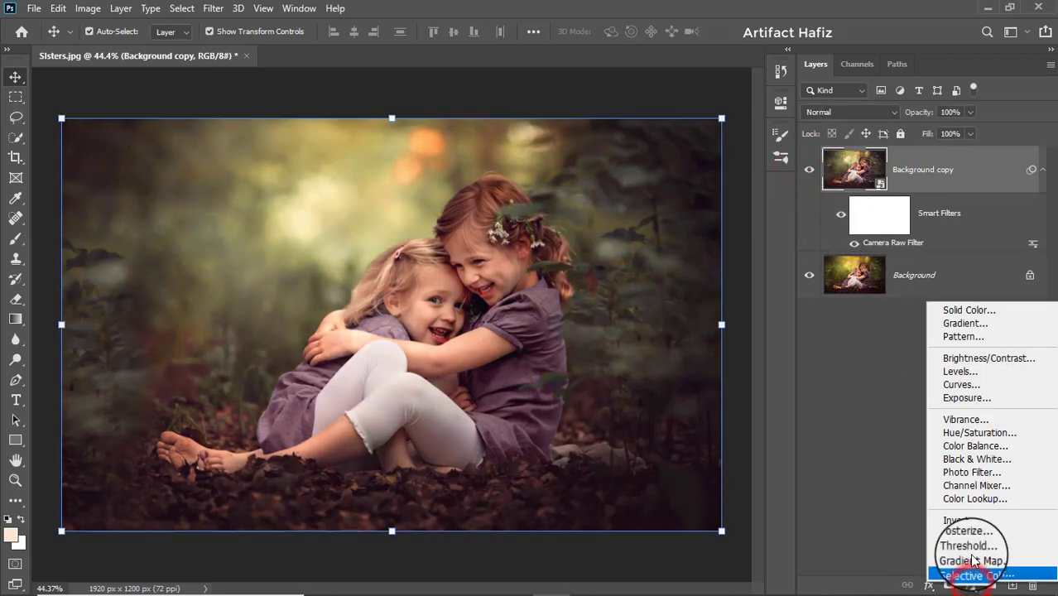
{"action": "left_click", "coordinate": [972, 498]}
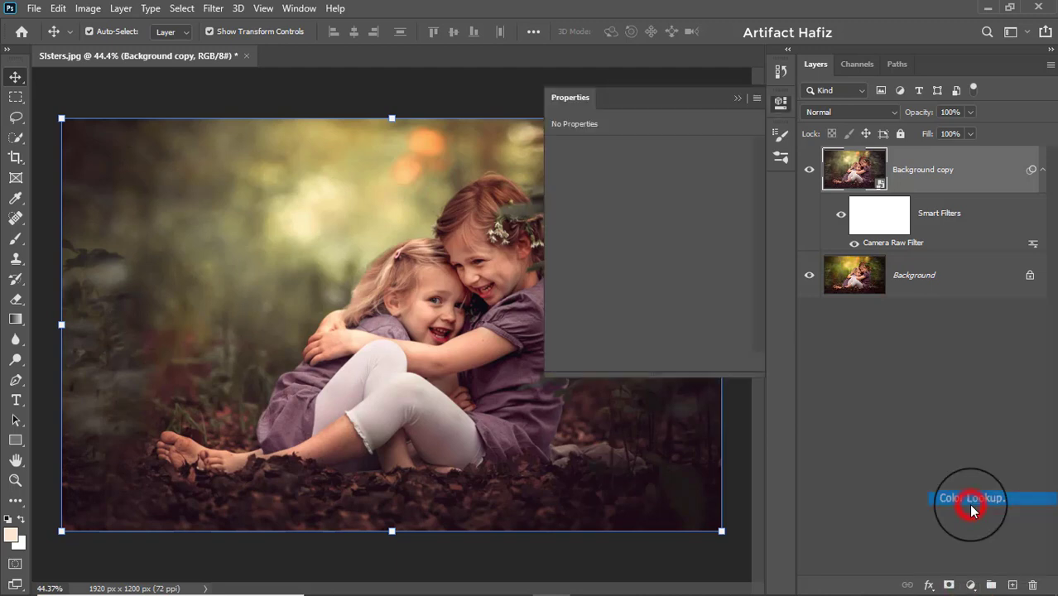
{"action": "left_click", "coordinate": [655, 151]}
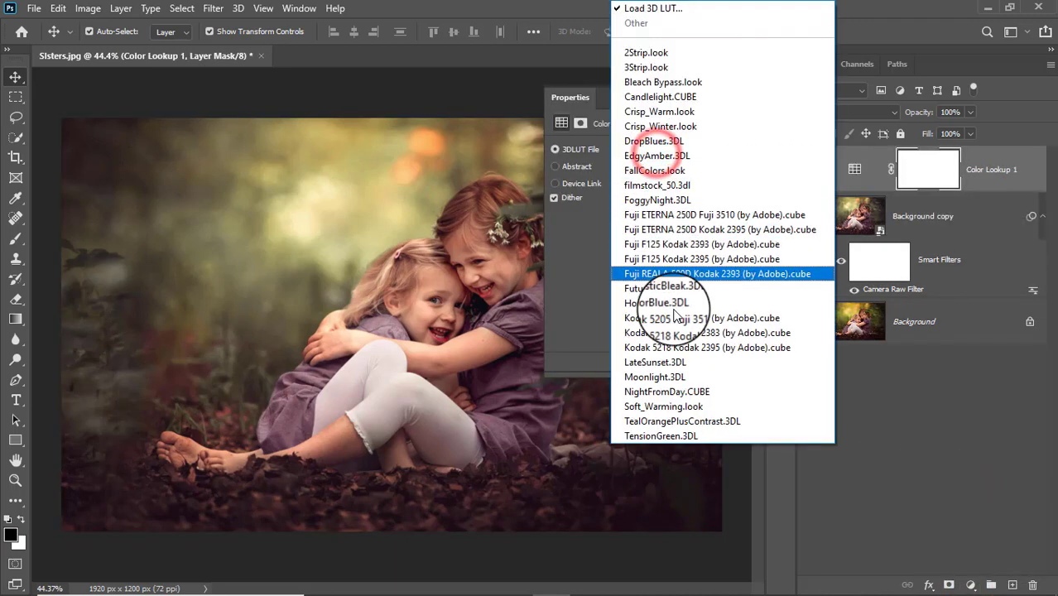
{"action": "left_click", "coordinate": [695, 409]}
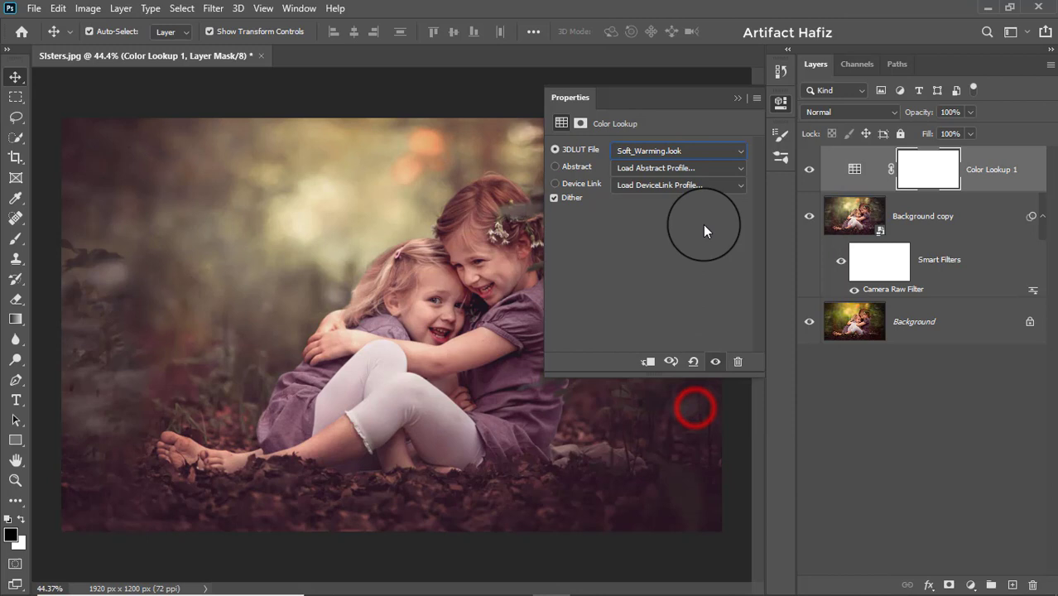
{"action": "left_click", "coordinate": [734, 101]}
Step: Lower the Color Lookup layer's opacity to 65%
{"action": "left_click", "coordinate": [1004, 166]}
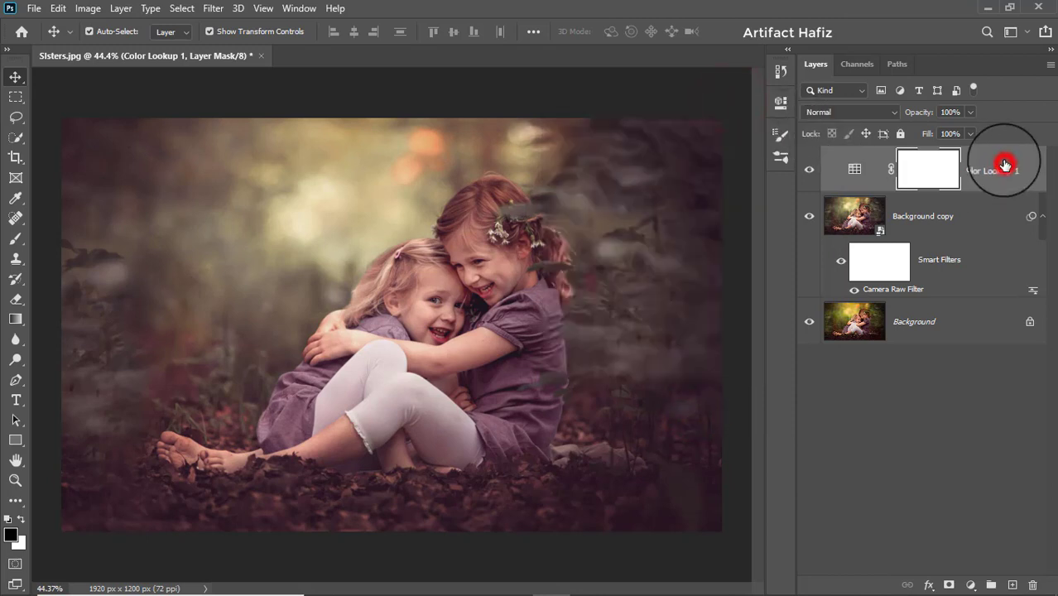
{"action": "left_click", "coordinate": [970, 113]}
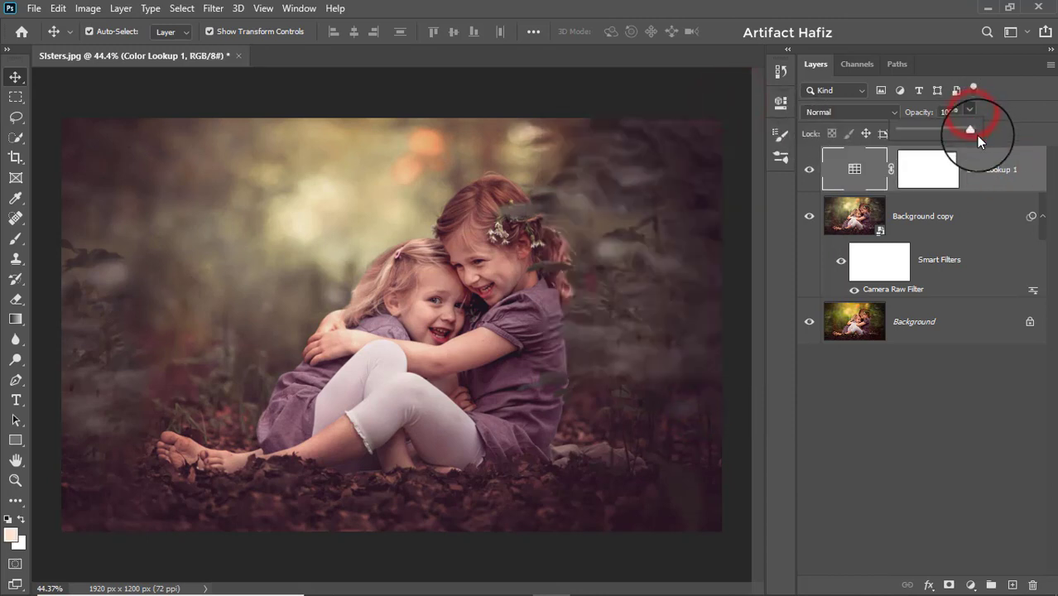
{"action": "left_click_drag", "start_coordinate": [972, 133], "coordinate": [947, 133]}
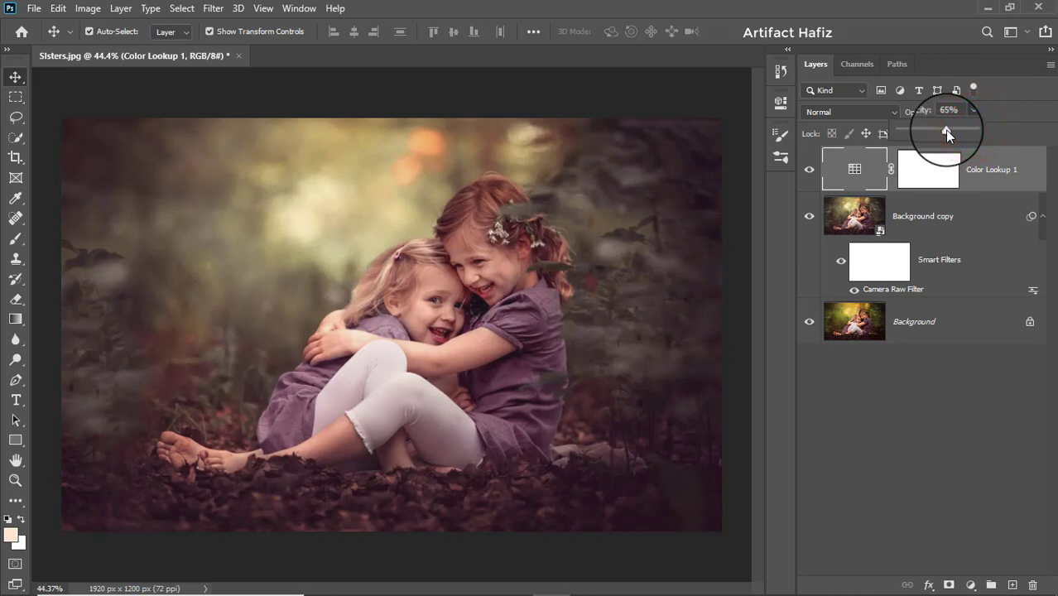
{"action": "left_click", "coordinate": [983, 170]}
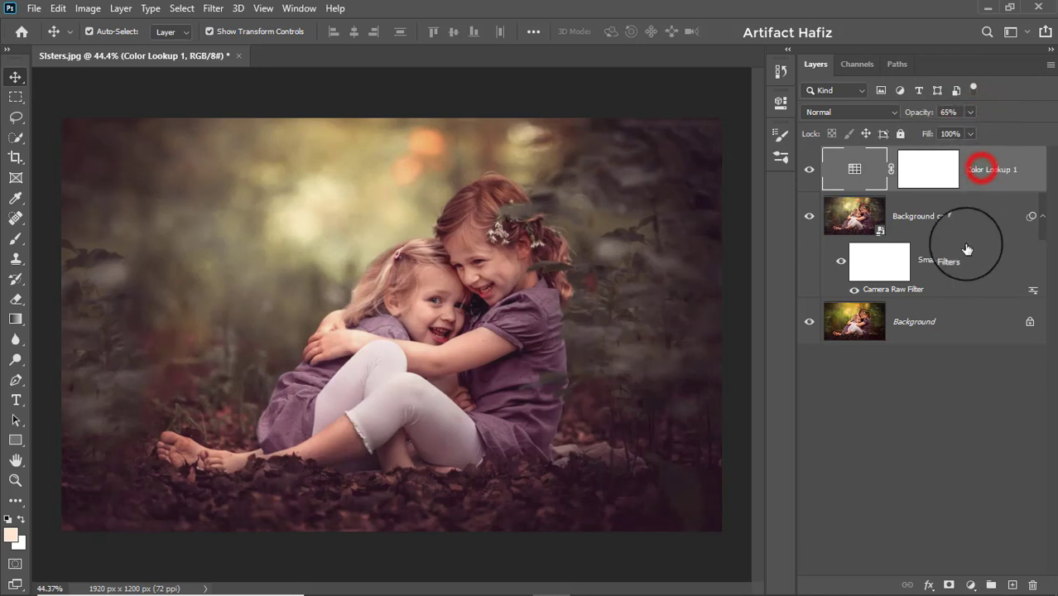
Step: Add a Curves adjustment layer that slightly lowers the shadows, with an anchor point in the highlights
{"action": "left_click", "coordinate": [973, 582]}
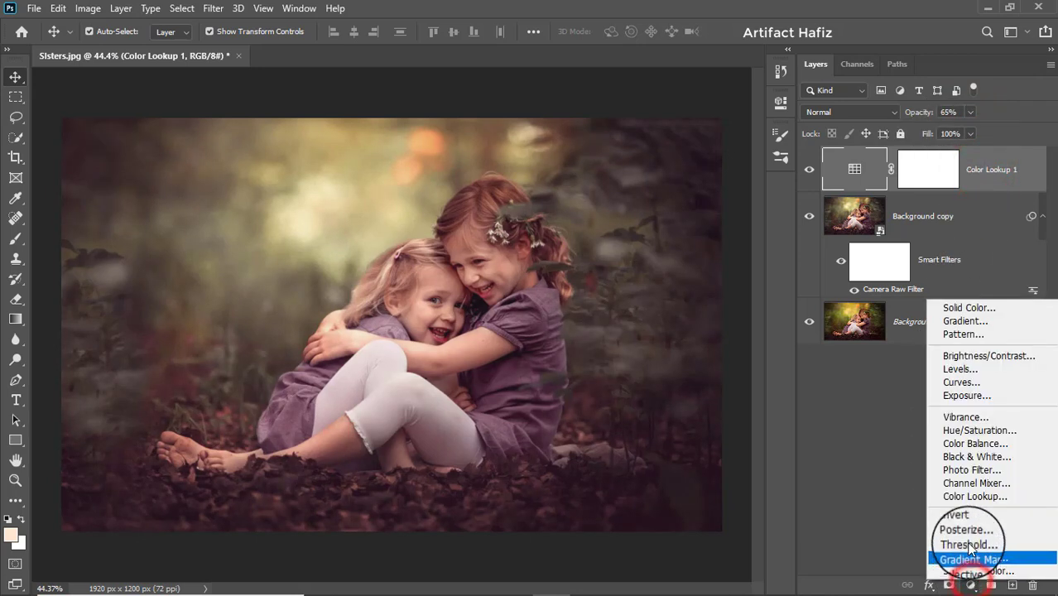
{"action": "left_click", "coordinate": [963, 383]}
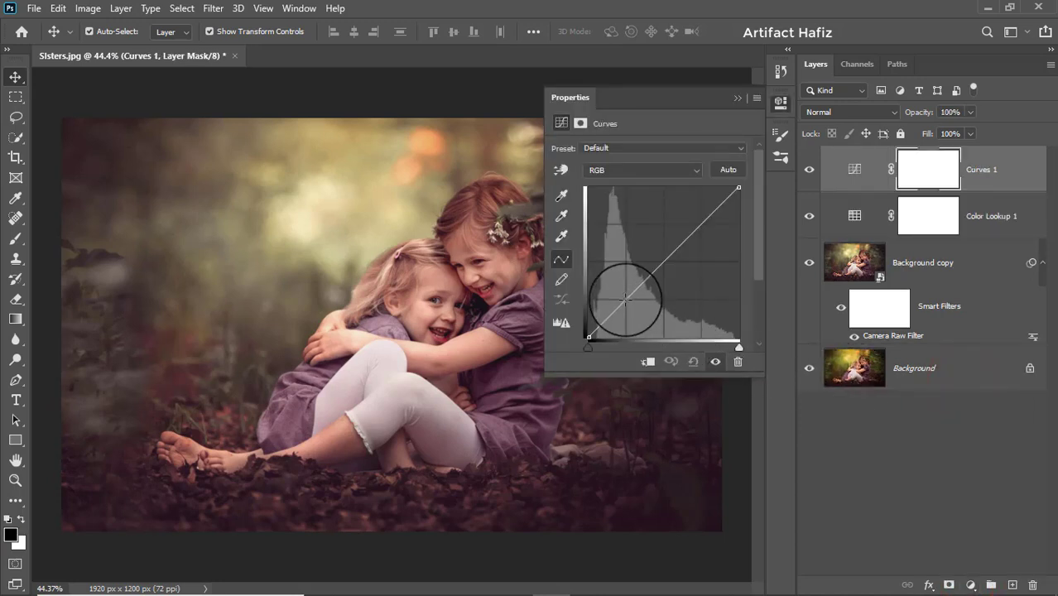
{"action": "left_click", "coordinate": [627, 299]}
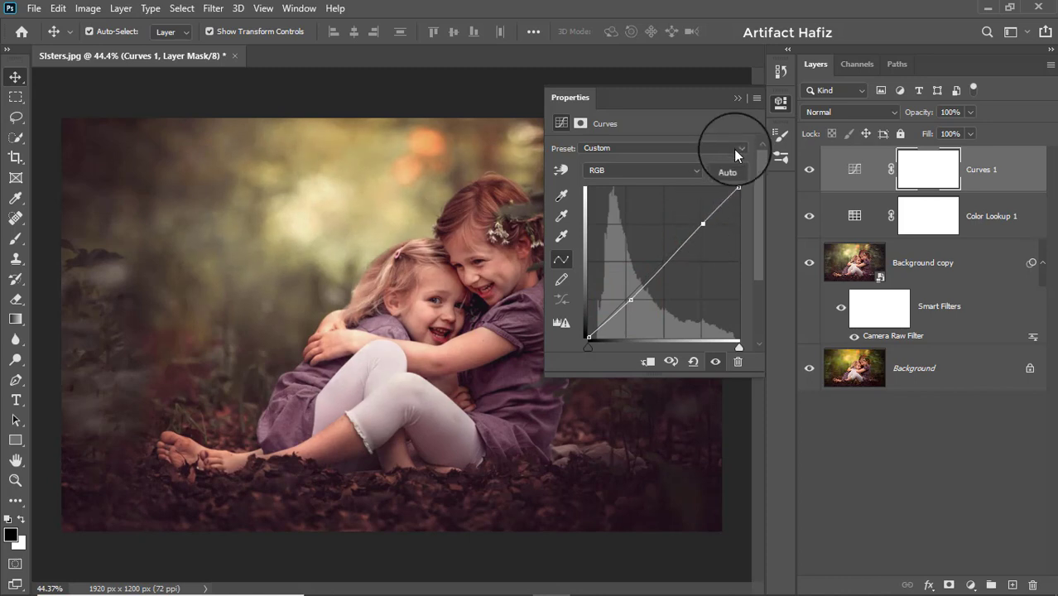
{"action": "left_click", "coordinate": [736, 97]}
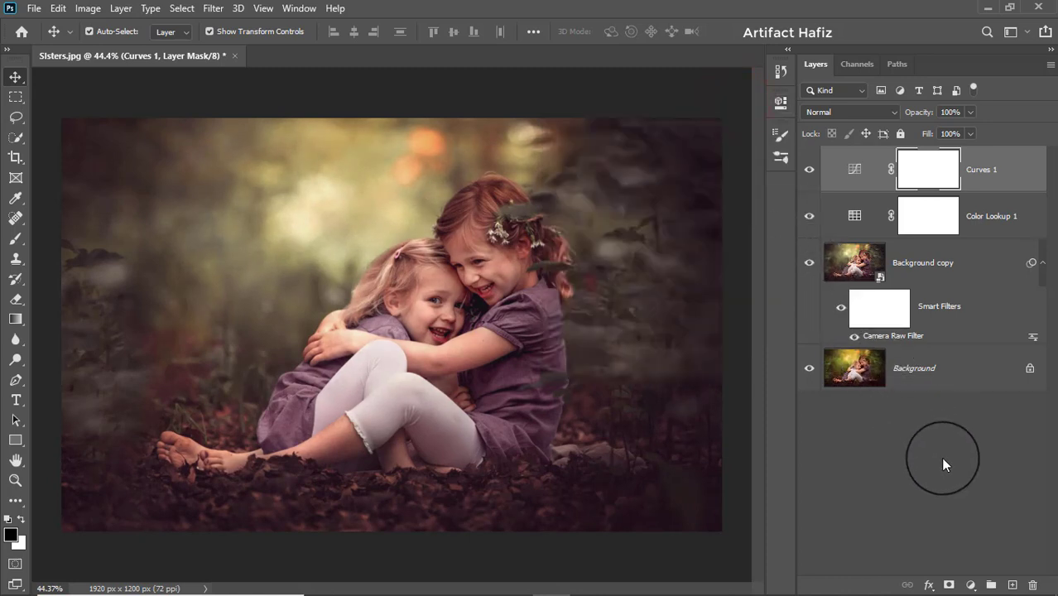
Step: Add a Levels adjustment layer with the black input at 5 and the white input at 246
{"action": "left_click", "coordinate": [972, 585]}
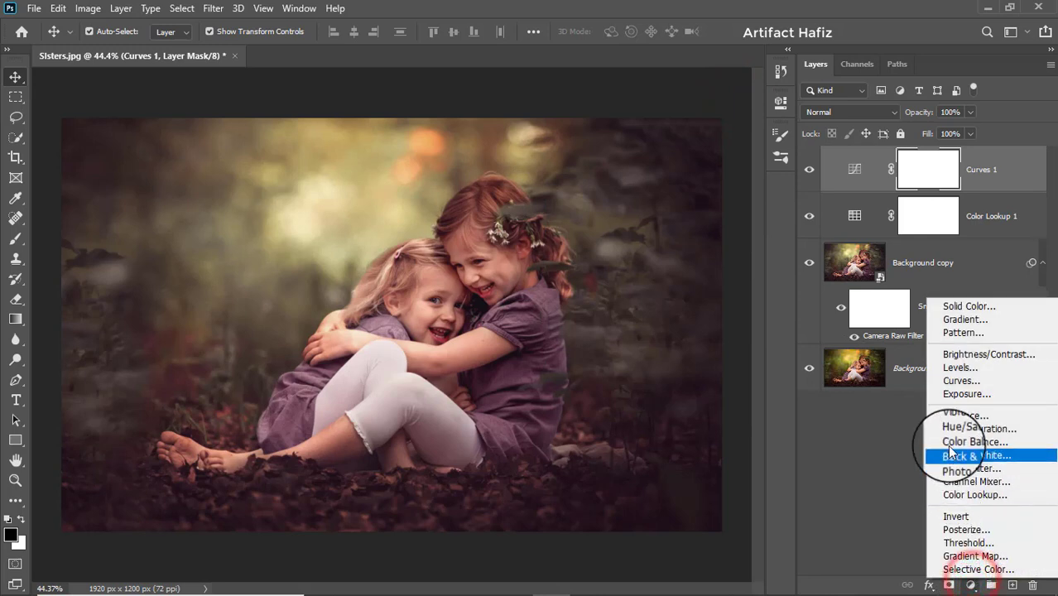
{"action": "left_click", "coordinate": [944, 371]}
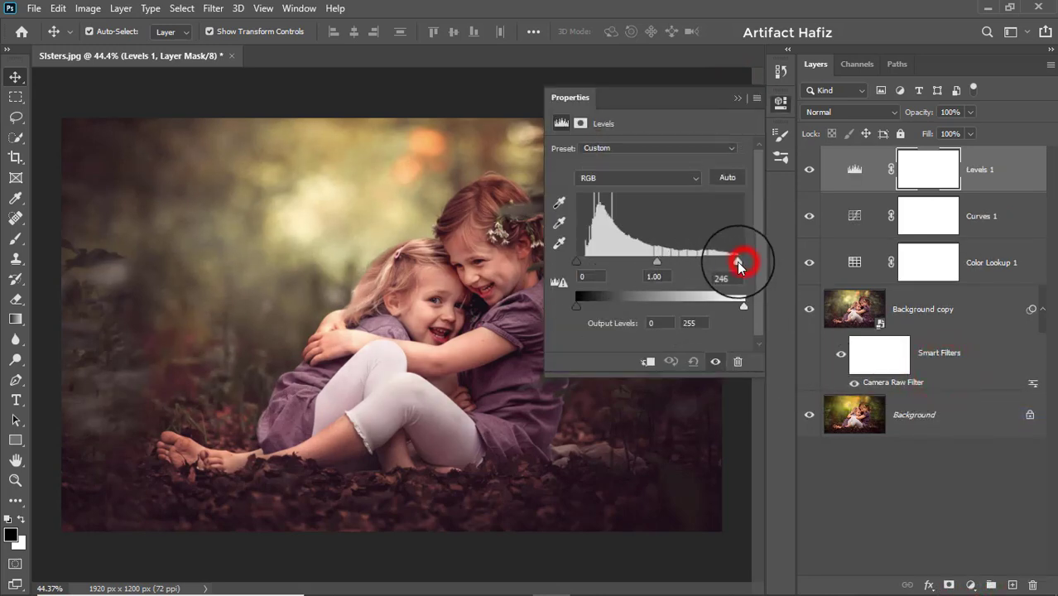
{"action": "left_click_drag", "start_coordinate": [579, 259], "coordinate": [579, 263]}
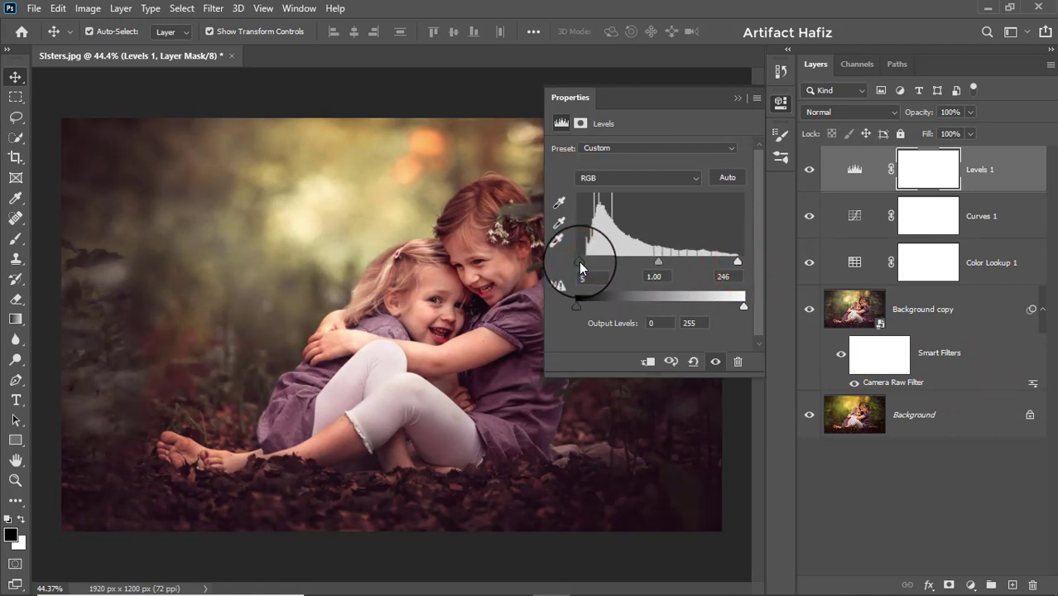
{"action": "left_click", "coordinate": [733, 100]}
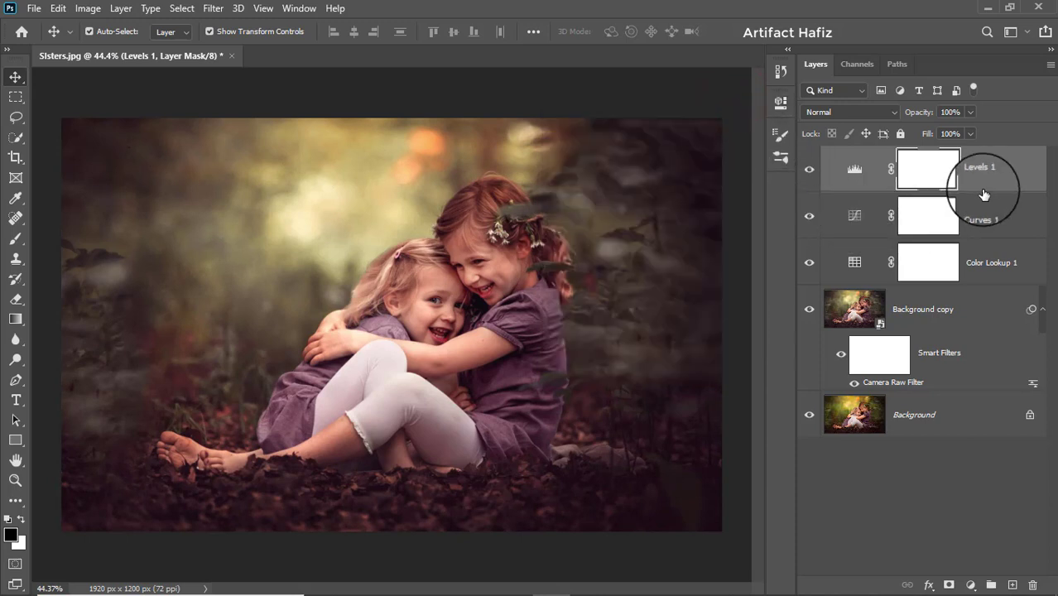
Step: Stamp all visible layers into a new top layer and convert it for smart filters
{"action": "key", "text": "ctrl+alt+shift+e"}
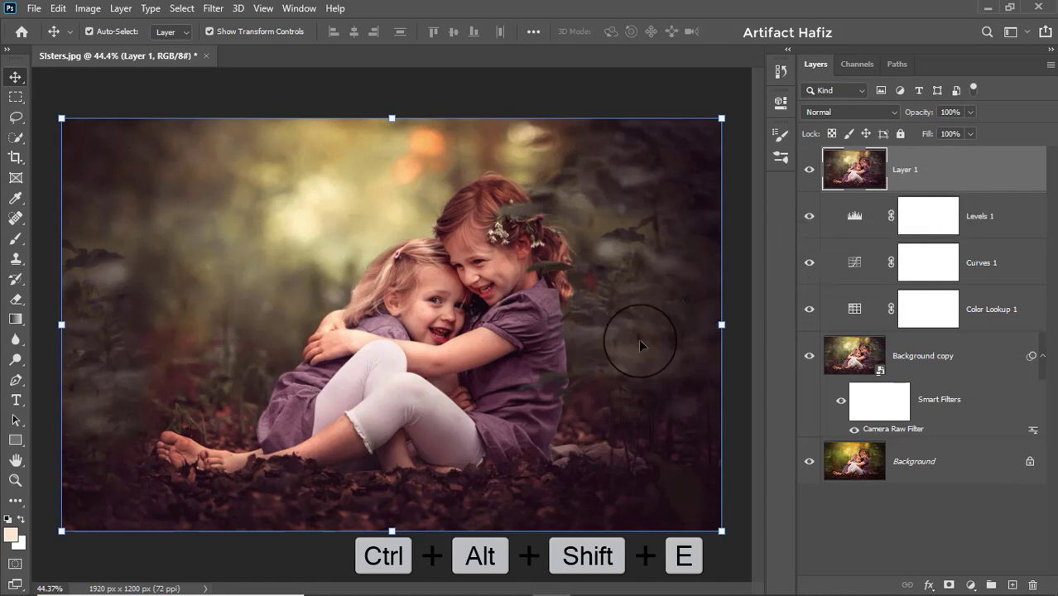
{"action": "left_click", "coordinate": [212, 9]}
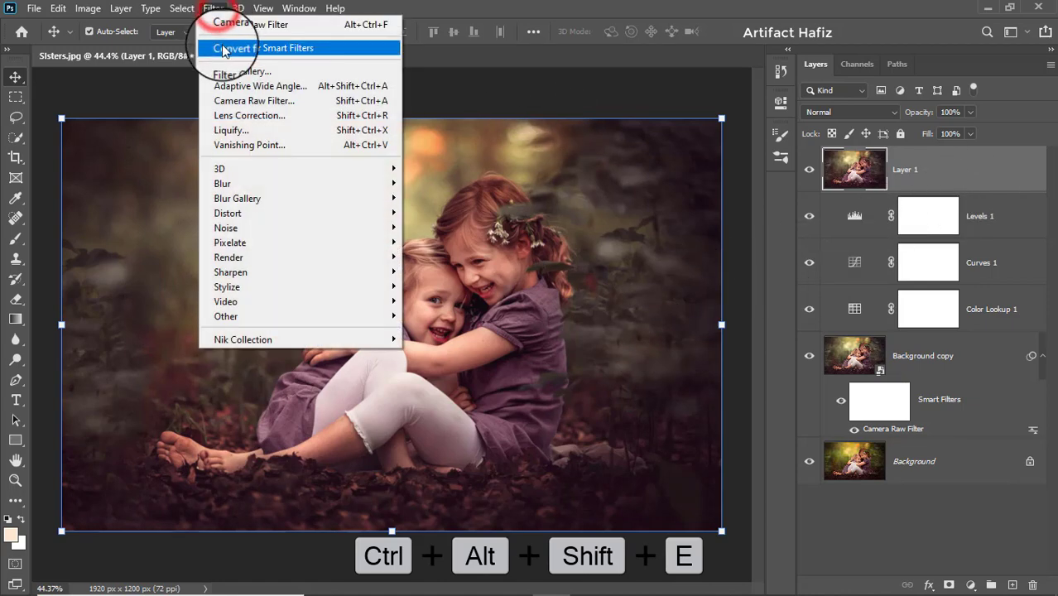
{"action": "left_click", "coordinate": [222, 47]}
Step: Apply Camera Raw noise reduction to the merged layer with Luminance at 100
{"action": "left_click", "coordinate": [212, 9]}
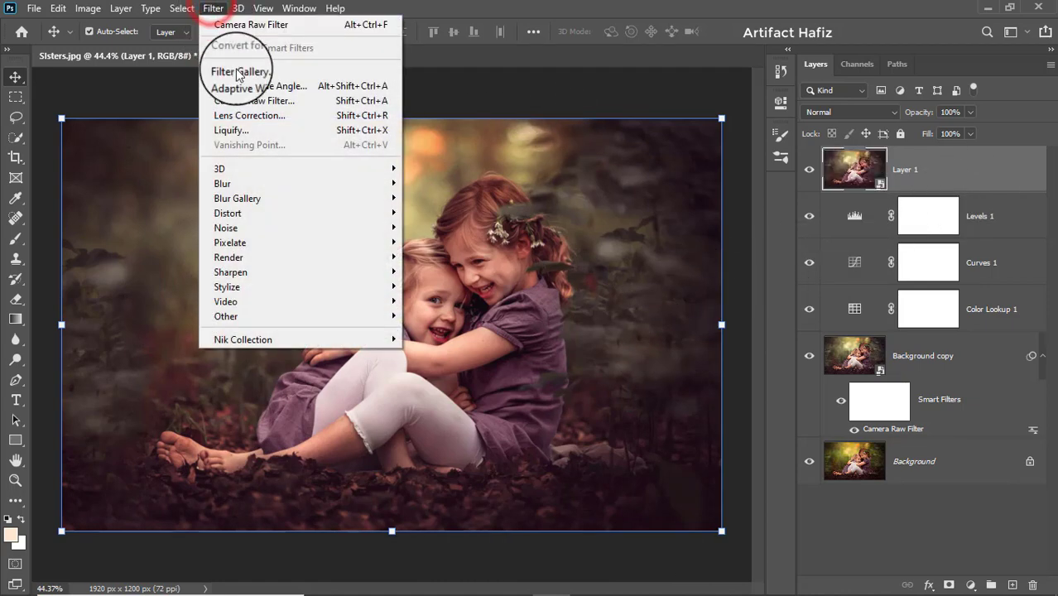
{"action": "left_click", "coordinate": [243, 100]}
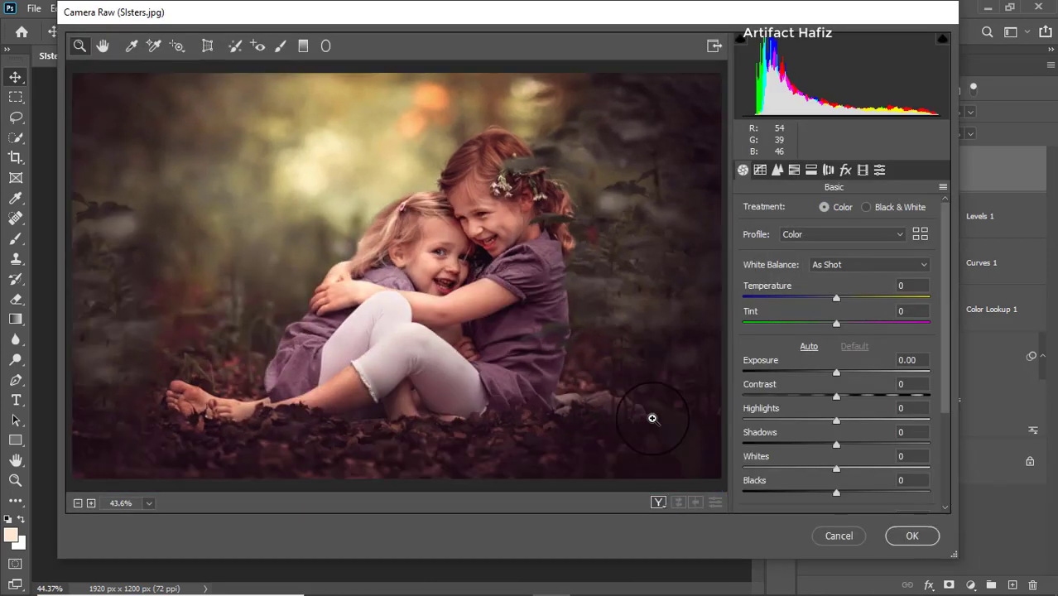
{"action": "left_click", "coordinate": [774, 170]}
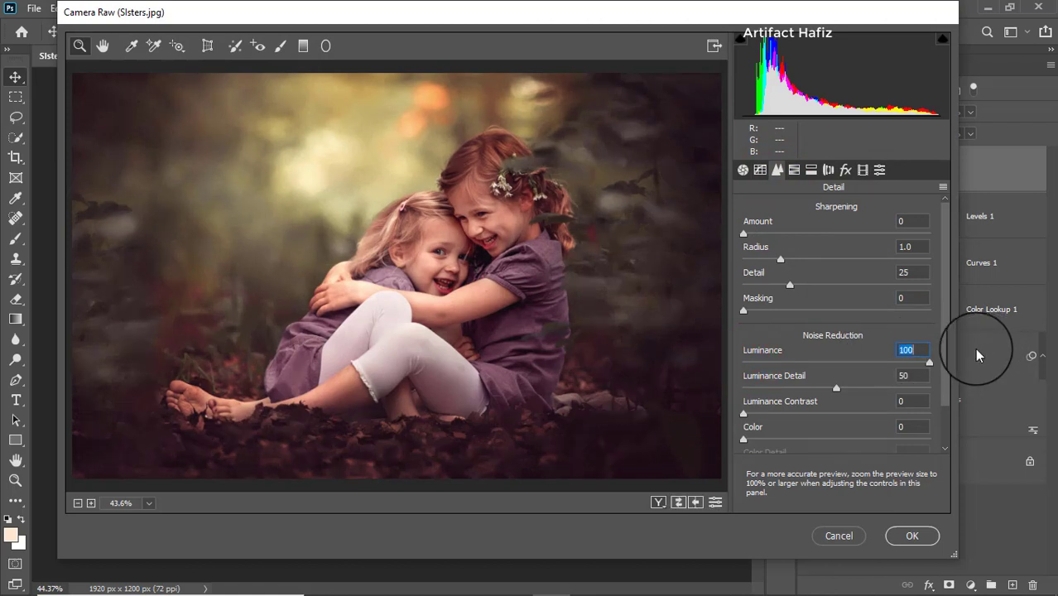
{"action": "left_click", "coordinate": [912, 536]}
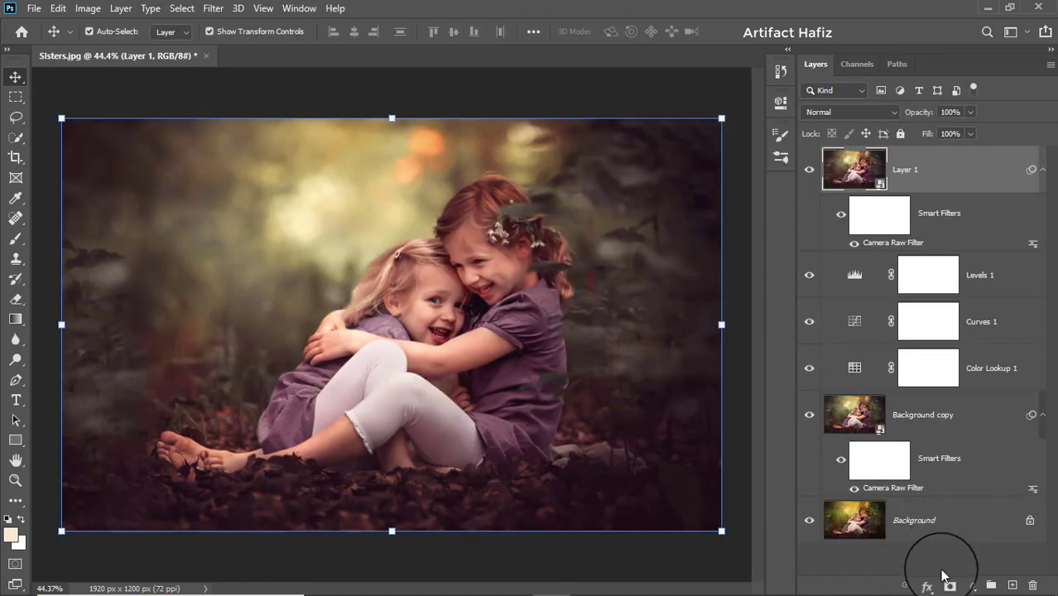
Step: Add a layer mask to the smoothed layer and prepare a black Soft Round brush at 100% opacity
{"action": "left_click", "coordinate": [948, 585]}
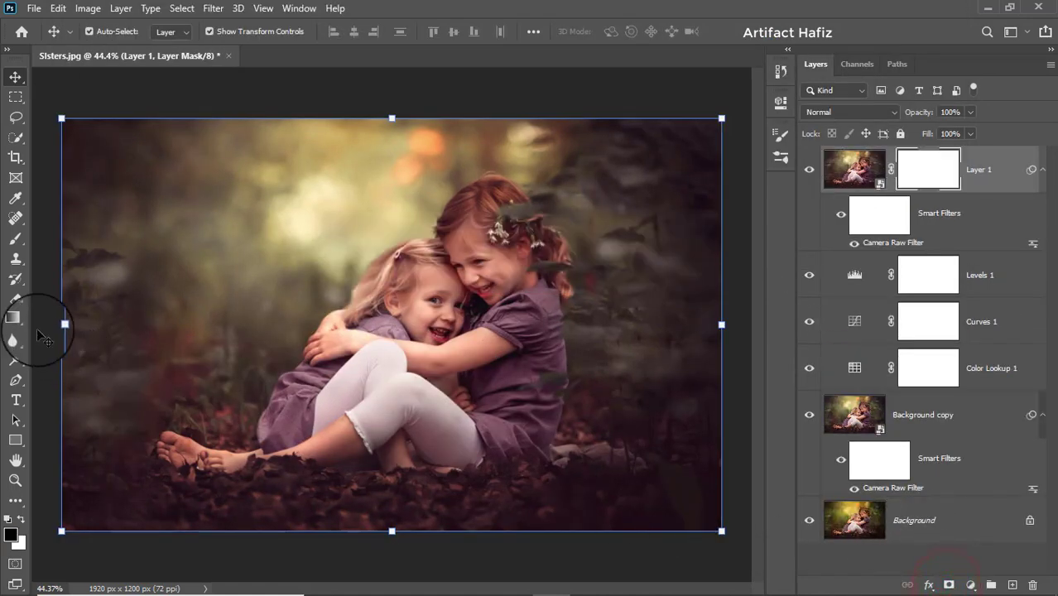
{"action": "left_click", "coordinate": [17, 240]}
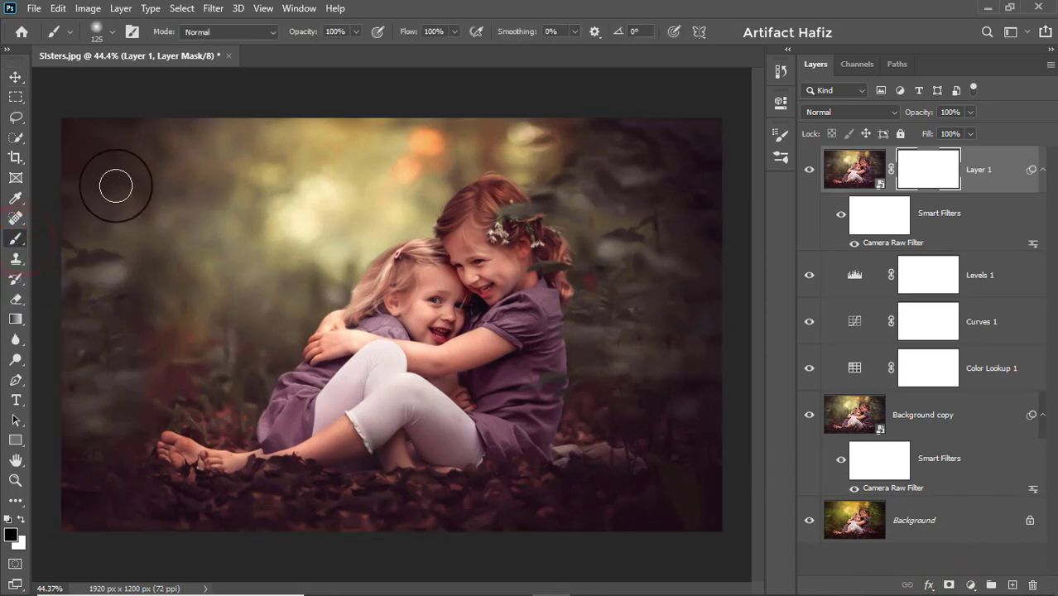
{"action": "left_click", "coordinate": [107, 38]}
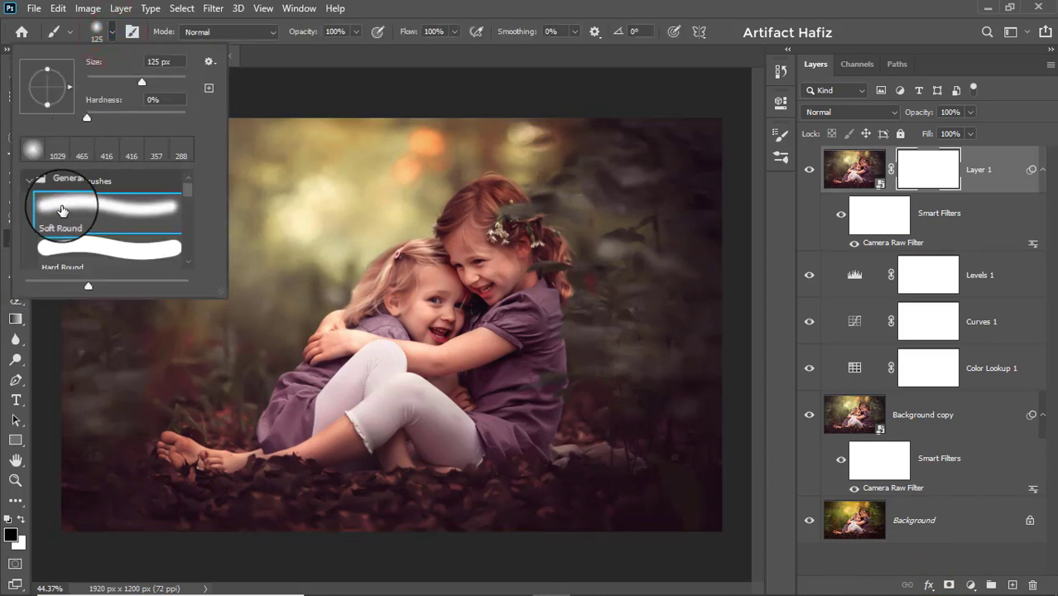
{"action": "left_click", "coordinate": [83, 204]}
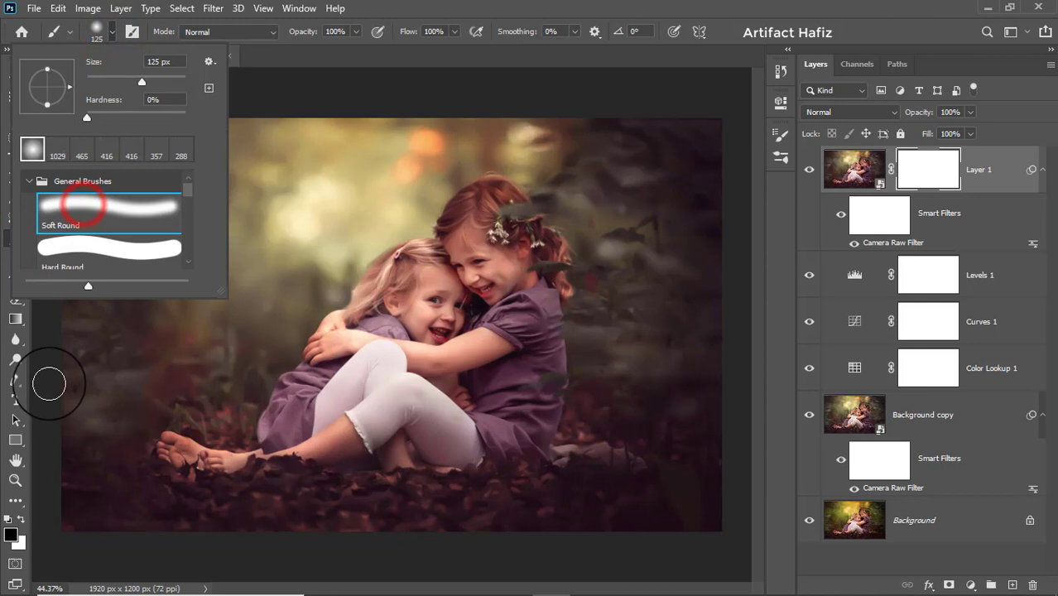
{"action": "left_click", "coordinate": [23, 521]}
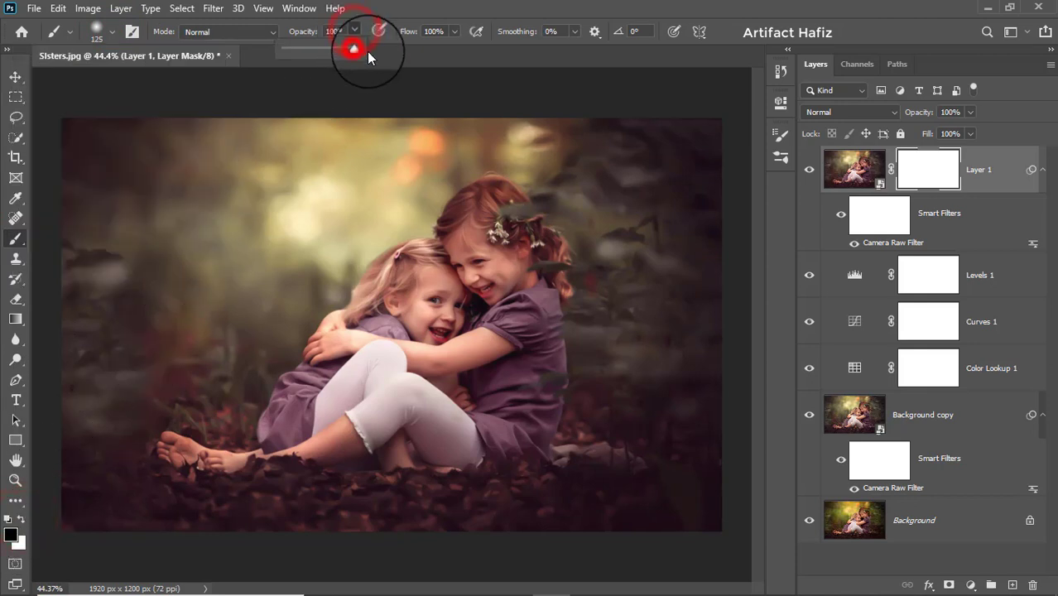
Step: Paint black on the mask over the girls and the leafy ground, enlarging the brush to 175 px
{"action": "mouse_move", "coordinate": [432, 313]}
{"action": "left_mouse_down"}
{"action": "mouse_move", "coordinate": [430, 284]}
{"action": "mouse_move", "coordinate": [425, 307]}
{"action": "mouse_move", "coordinate": [471, 244]}
{"action": "mouse_move", "coordinate": [442, 316]}
{"action": "mouse_move", "coordinate": [416, 266]}
{"action": "mouse_move", "coordinate": [363, 307]}
{"action": "mouse_move", "coordinate": [465, 245]}
{"action": "mouse_move", "coordinate": [464, 221]}
{"action": "mouse_move", "coordinate": [492, 198]}
{"action": "mouse_move", "coordinate": [457, 264]}
{"action": "mouse_move", "coordinate": [477, 223]}
{"action": "mouse_move", "coordinate": [523, 227]}
{"action": "mouse_move", "coordinate": [517, 245]}
{"action": "mouse_move", "coordinate": [537, 242]}
{"action": "mouse_move", "coordinate": [512, 351]}
{"action": "mouse_move", "coordinate": [527, 301]}
{"action": "mouse_move", "coordinate": [531, 390]}
{"action": "mouse_move", "coordinate": [518, 344]}
{"action": "mouse_move", "coordinate": [533, 373]}
{"action": "mouse_move", "coordinate": [509, 449]}
{"action": "mouse_move", "coordinate": [399, 429]}
{"action": "mouse_move", "coordinate": [293, 461]}
{"action": "mouse_move", "coordinate": [308, 432]}
{"action": "mouse_move", "coordinate": [448, 375]}
{"action": "mouse_move", "coordinate": [327, 392]}
{"action": "mouse_move", "coordinate": [363, 320]}
{"action": "mouse_move", "coordinate": [348, 324]}
{"action": "mouse_move", "coordinate": [312, 405]}
{"action": "mouse_move", "coordinate": [346, 314]}
{"action": "mouse_move", "coordinate": [326, 364]}
{"action": "mouse_move", "coordinate": [398, 261]}
{"action": "mouse_move", "coordinate": [316, 378]}
{"action": "mouse_move", "coordinate": [408, 252]}
{"action": "mouse_move", "coordinate": [287, 414]}
{"action": "mouse_move", "coordinate": [173, 455]}
{"action": "mouse_move", "coordinate": [311, 439]}
{"action": "mouse_move", "coordinate": [402, 397]}
{"action": "mouse_move", "coordinate": [278, 446]}
{"action": "mouse_move", "coordinate": [334, 449]}
{"action": "mouse_move", "coordinate": [425, 421]}
{"action": "mouse_move", "coordinate": [365, 452]}
{"action": "mouse_move", "coordinate": [445, 449]}
{"action": "mouse_move", "coordinate": [496, 410]}
{"action": "mouse_move", "coordinate": [465, 392]}
{"action": "mouse_move", "coordinate": [361, 441]}
{"action": "mouse_move", "coordinate": [413, 432]}
{"action": "mouse_move", "coordinate": [405, 382]}
{"action": "mouse_move", "coordinate": [529, 338]}
{"action": "mouse_move", "coordinate": [496, 354]}
{"action": "mouse_move", "coordinate": [515, 362]}
{"action": "mouse_move", "coordinate": [524, 421]}
{"action": "mouse_move", "coordinate": [531, 217]}
{"action": "mouse_move", "coordinate": [657, 129]}
{"action": "mouse_move", "coordinate": [532, 210]}
{"action": "mouse_move", "coordinate": [630, 129]}
{"action": "left_mouse_up"}
{"action": "key", "text": "bracketright"}
{"action": "key", "text": "bracketright"}
{"action": "mouse_move", "coordinate": [591, 289]}
{"action": "left_mouse_down"}
{"action": "mouse_move", "coordinate": [620, 314]}
{"action": "mouse_move", "coordinate": [650, 269]}
{"action": "mouse_move", "coordinate": [692, 300]}
{"action": "mouse_move", "coordinate": [600, 361]}
{"action": "left_mouse_up"}
{"action": "mouse_move", "coordinate": [565, 471]}
{"action": "left_mouse_down"}
{"action": "mouse_move", "coordinate": [648, 467]}
{"action": "mouse_move", "coordinate": [667, 485]}
{"action": "left_mouse_up"}
{"action": "left_click_drag", "start_coordinate": [683, 499], "coordinate": [439, 490]}
{"action": "left_click_drag", "start_coordinate": [418, 487], "coordinate": [253, 477]}
{"action": "mouse_move", "coordinate": [321, 476]}
{"action": "left_mouse_down"}
{"action": "mouse_move", "coordinate": [575, 471]}
{"action": "mouse_move", "coordinate": [259, 469]}
{"action": "left_mouse_up"}
{"action": "left_click_drag", "start_coordinate": [194, 458], "coordinate": [68, 461]}
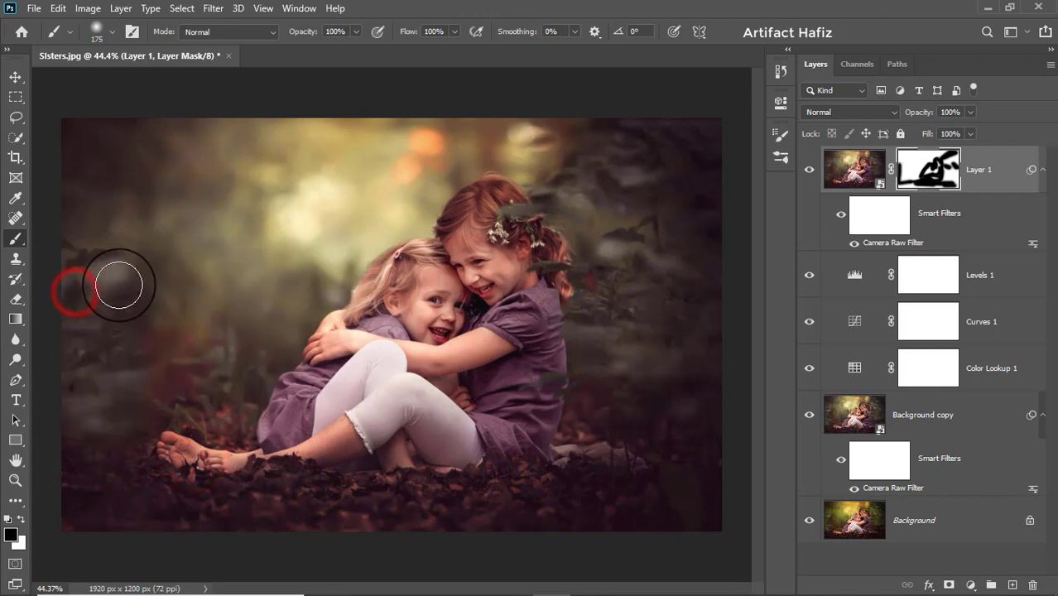
Step: Paint black on the layer mask over the dark foliage and ground along the photo's left side, beside the feet
{"action": "left_click_drag", "start_coordinate": [122, 289], "coordinate": [111, 463]}
{"action": "left_click_drag", "start_coordinate": [181, 310], "coordinate": [153, 484]}
{"action": "left_click_drag", "start_coordinate": [146, 298], "coordinate": [196, 465]}
{"action": "left_click_drag", "start_coordinate": [196, 467], "coordinate": [219, 483]}
Step: Paint black on the layer mask over the ground and dark leaves along the photo's right side, up to the upper corner
{"action": "left_click_drag", "start_coordinate": [697, 501], "coordinate": [558, 500]}
{"action": "left_click_drag", "start_coordinate": [730, 377], "coordinate": [636, 362]}
{"action": "left_click_drag", "start_coordinate": [551, 359], "coordinate": [629, 357]}
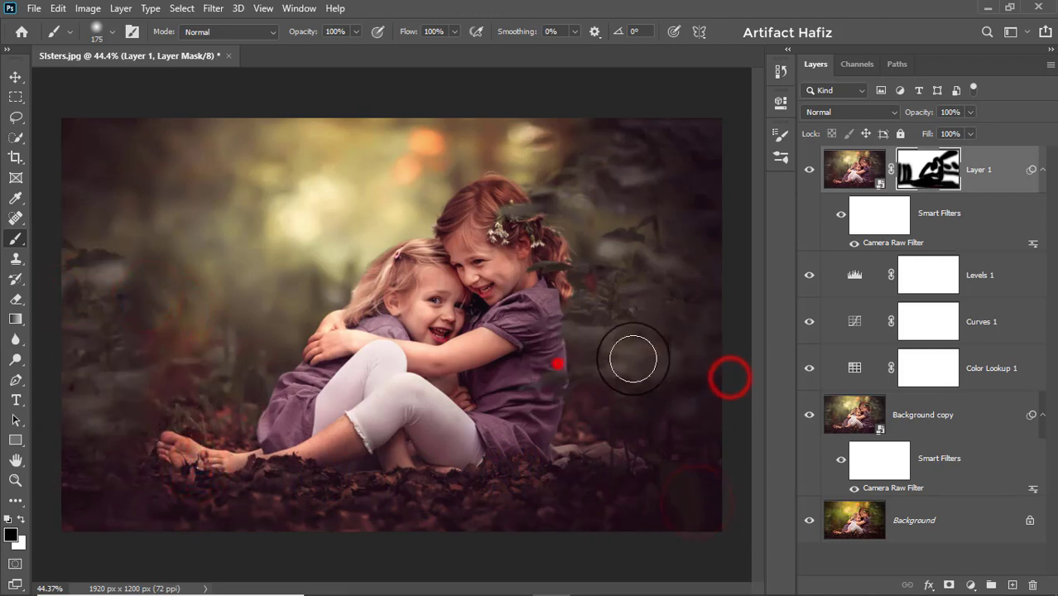
{"action": "left_click_drag", "start_coordinate": [692, 347], "coordinate": [616, 326]}
{"action": "left_click_drag", "start_coordinate": [586, 382], "coordinate": [609, 371]}
{"action": "left_click_drag", "start_coordinate": [619, 255], "coordinate": [725, 293]}
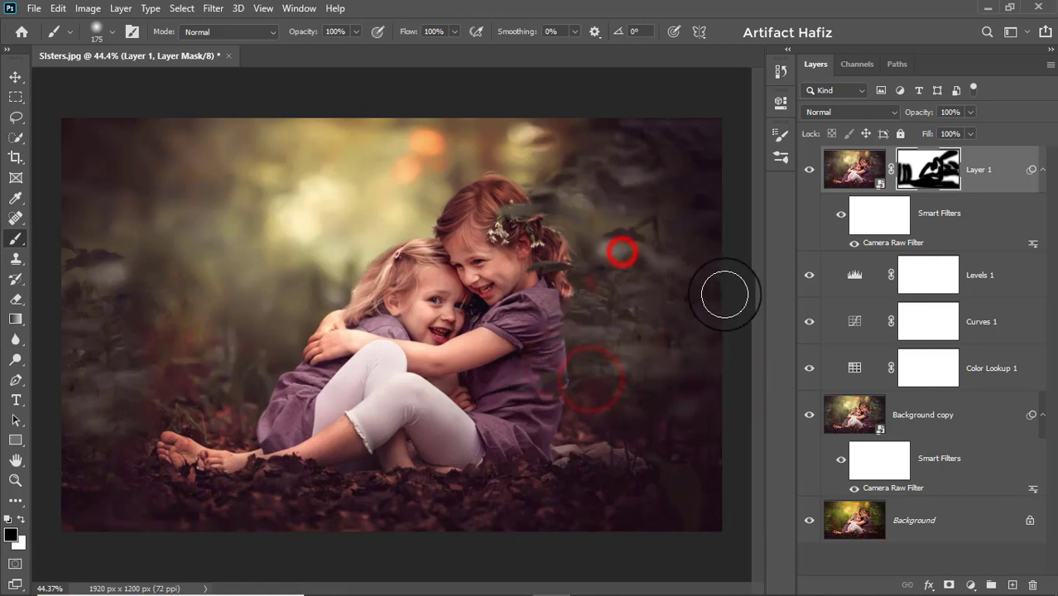
{"action": "mouse_move", "coordinate": [635, 165]}
{"action": "left_mouse_down"}
{"action": "mouse_move", "coordinate": [721, 114]}
{"action": "mouse_move", "coordinate": [638, 124]}
{"action": "mouse_move", "coordinate": [703, 171]}
{"action": "left_mouse_up"}
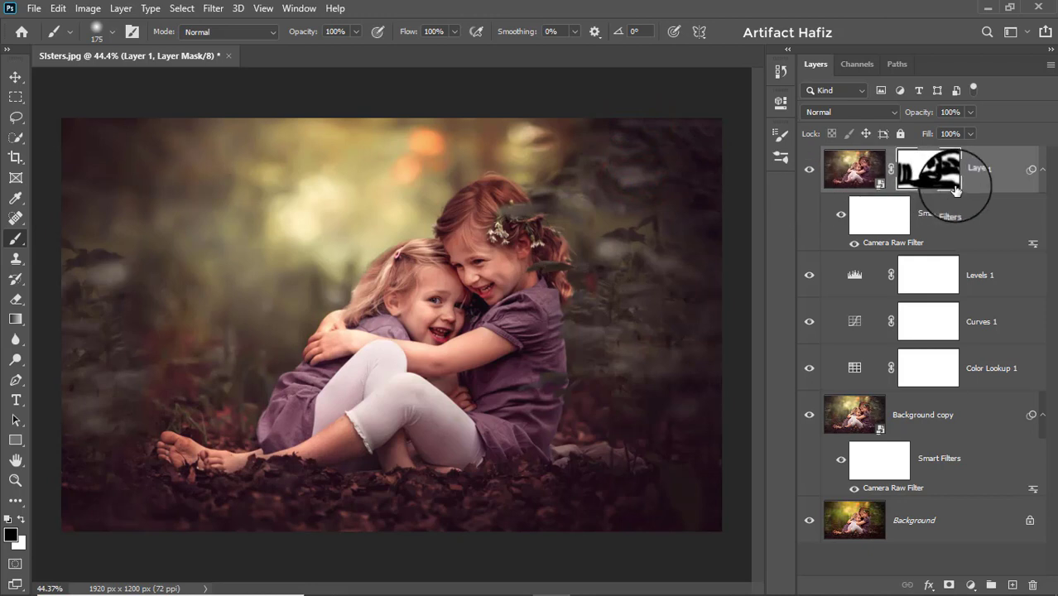
Step: Mask out the remaining gaps over both girls' faces, arms and bodies with black brush strokes
{"action": "mouse_move", "coordinate": [400, 283]}
{"action": "left_mouse_down"}
{"action": "mouse_move", "coordinate": [350, 352]}
{"action": "mouse_move", "coordinate": [336, 395]}
{"action": "left_mouse_up"}
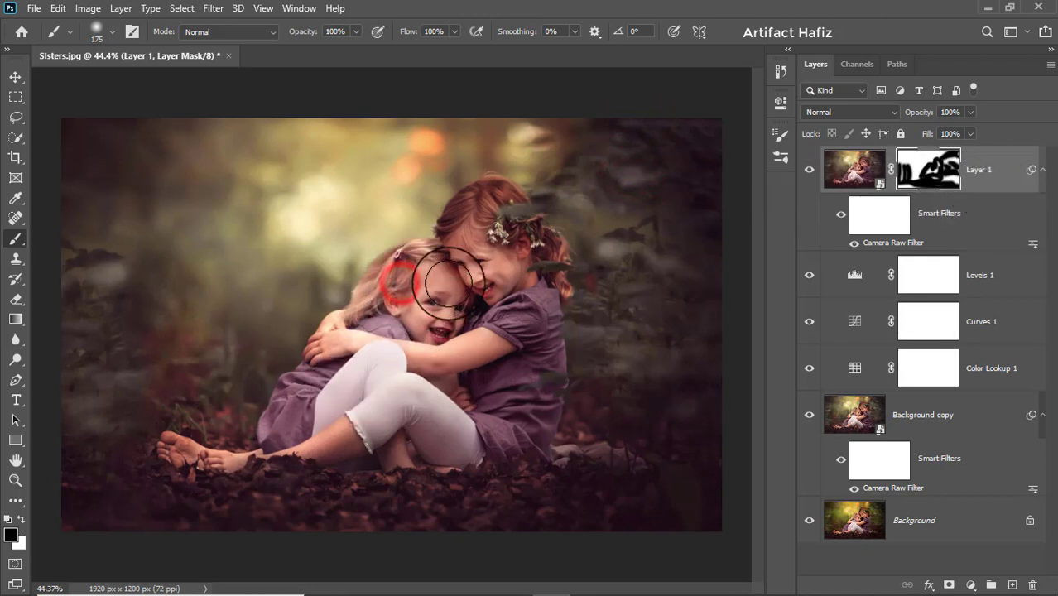
{"action": "mouse_move", "coordinate": [490, 230]}
{"action": "left_mouse_down"}
{"action": "mouse_move", "coordinate": [490, 267]}
{"action": "mouse_move", "coordinate": [472, 330]}
{"action": "left_mouse_up"}
{"action": "mouse_move", "coordinate": [460, 255]}
{"action": "left_mouse_down"}
{"action": "mouse_move", "coordinate": [426, 283]}
{"action": "mouse_move", "coordinate": [418, 349]}
{"action": "left_mouse_up"}
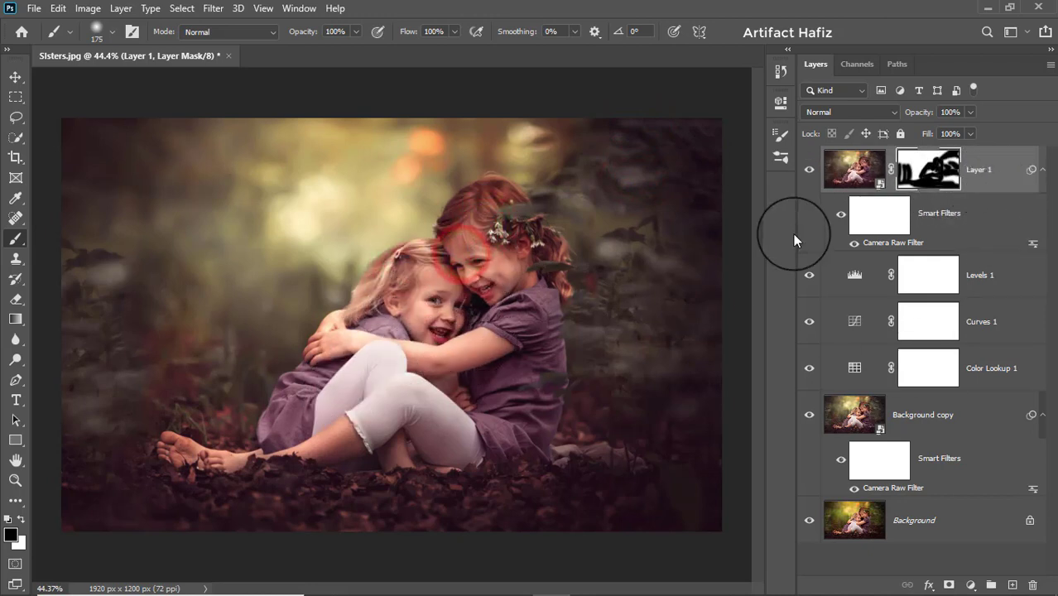
Step: Stamp all visible layers into a new layer above the masked layer and convert it for smart filters
{"action": "left_click", "coordinate": [990, 164]}
{"action": "key", "text": "ctrl+alt+shift+e"}
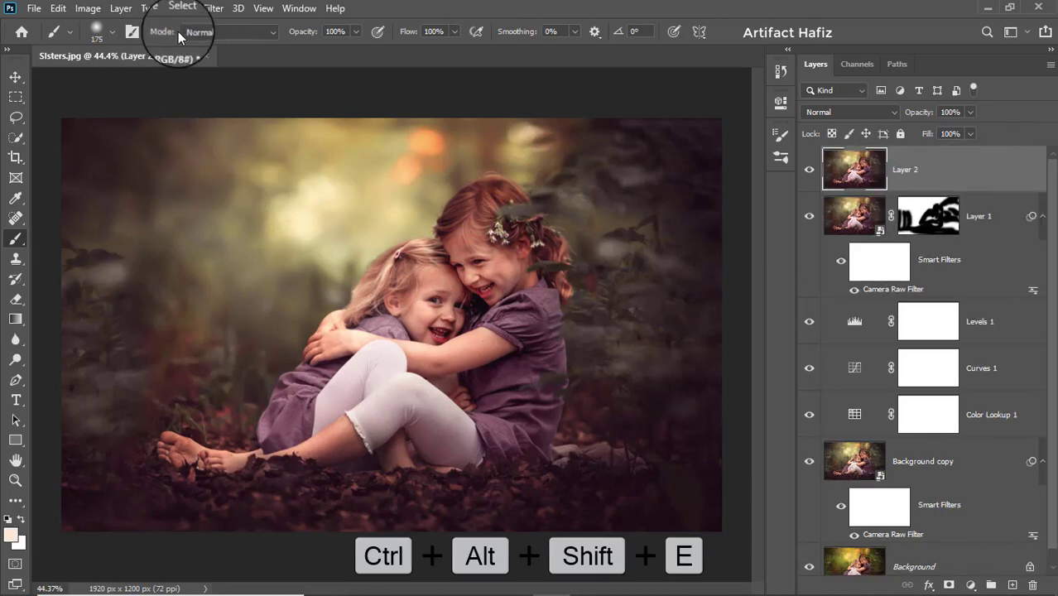
{"action": "left_click", "coordinate": [222, 10]}
{"action": "left_click", "coordinate": [223, 47]}
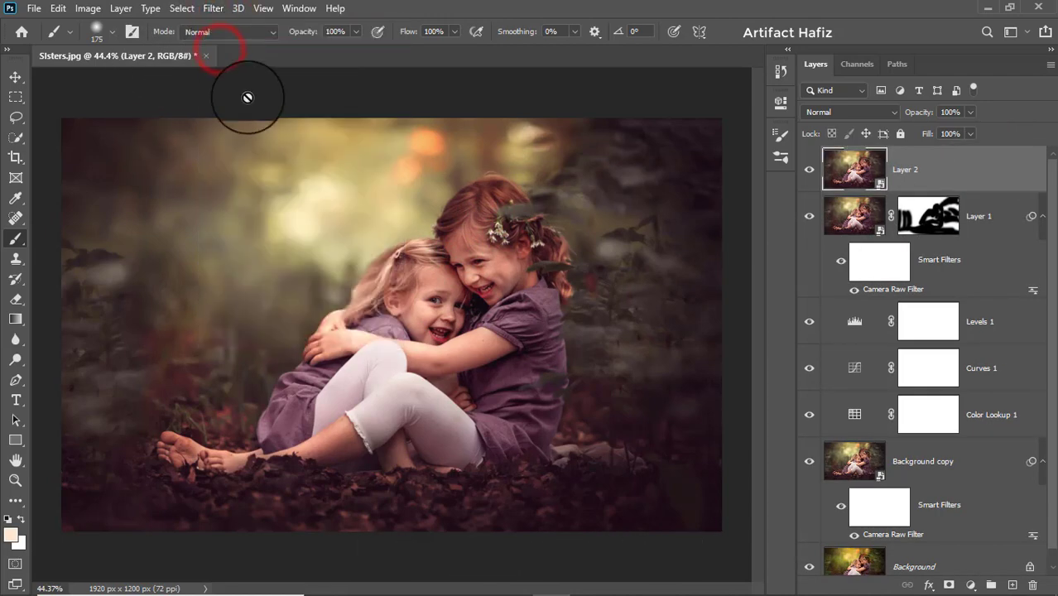
Step: Apply the Camera Raw Filter to the new merged layer with Exposure +0.40 and Vibrance -3
{"action": "left_click", "coordinate": [212, 8]}
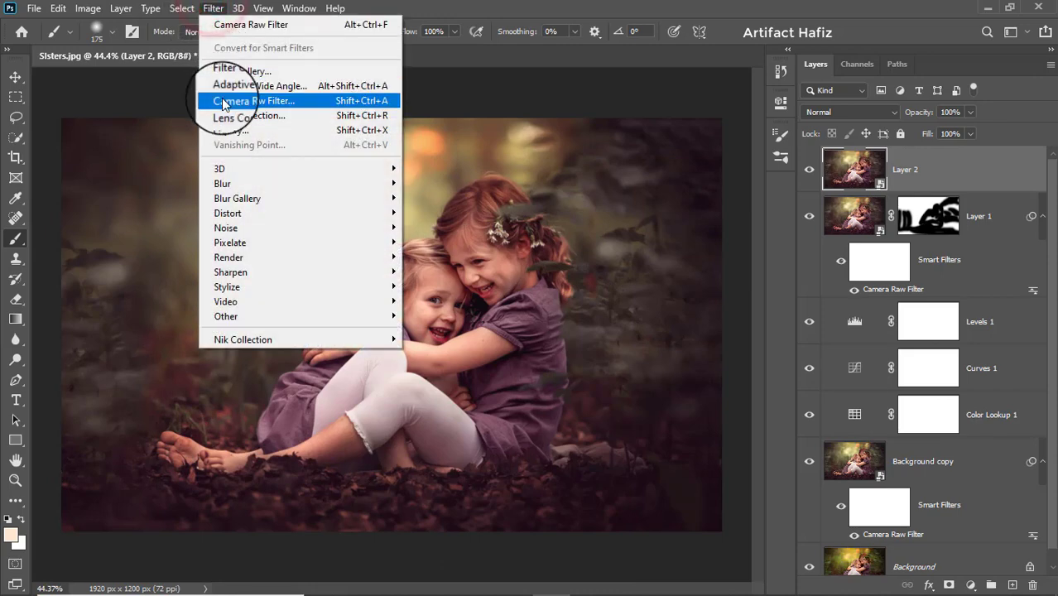
{"action": "left_click", "coordinate": [222, 100]}
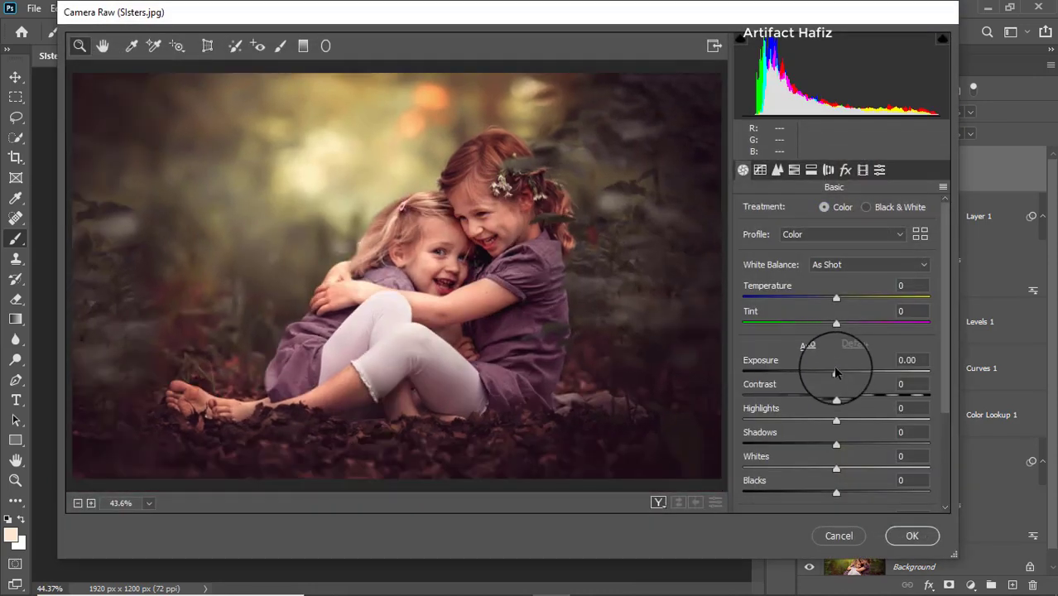
{"action": "left_click_drag", "start_coordinate": [840, 373], "coordinate": [842, 375]}
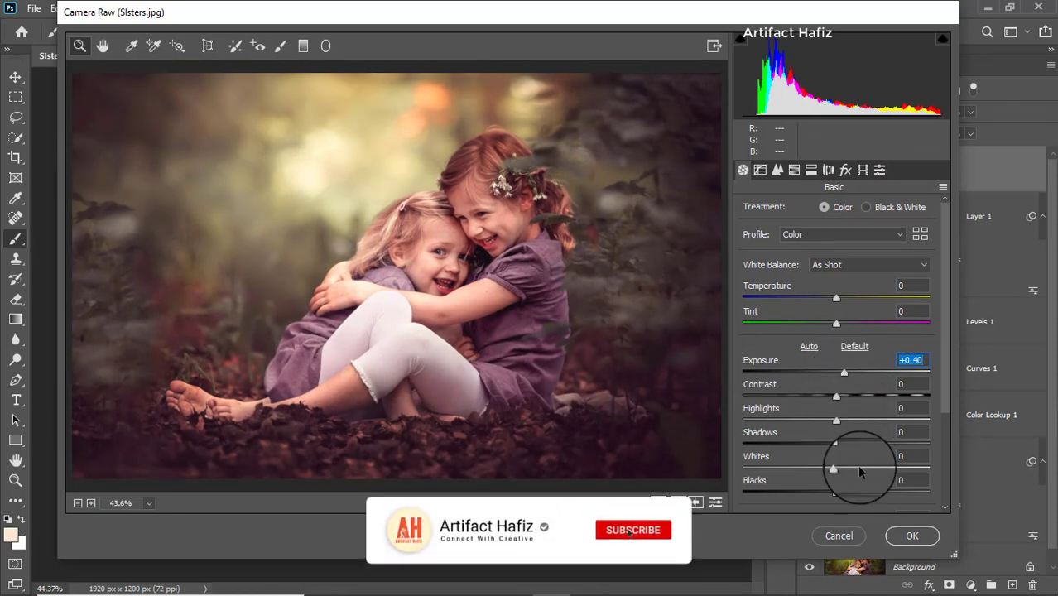
{"action": "scroll", "coordinate": [860, 464], "scroll_direction": "down", "scroll_amount": 4}
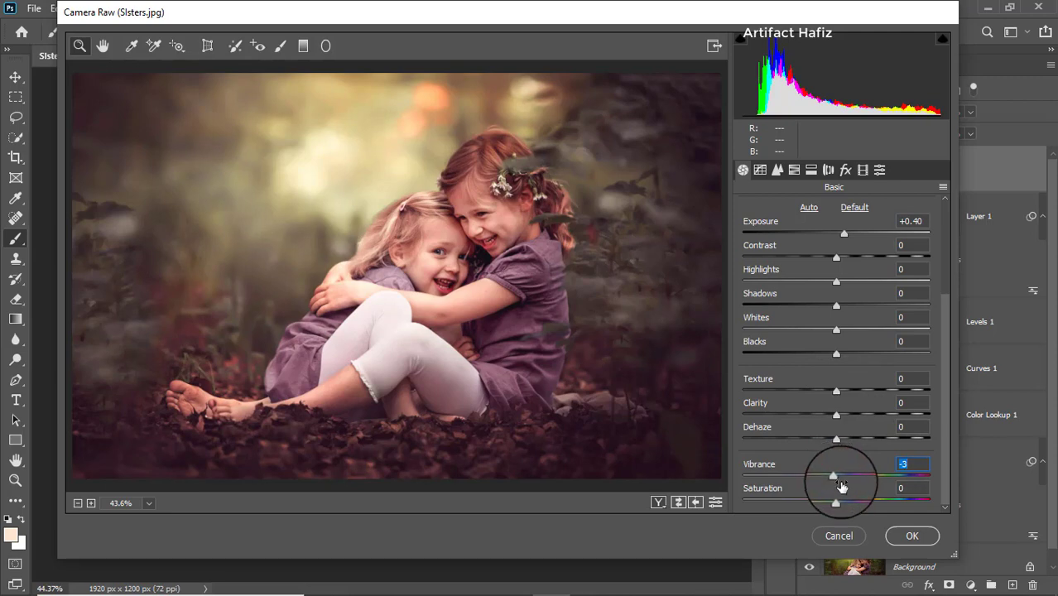
{"action": "left_click", "coordinate": [910, 537]}
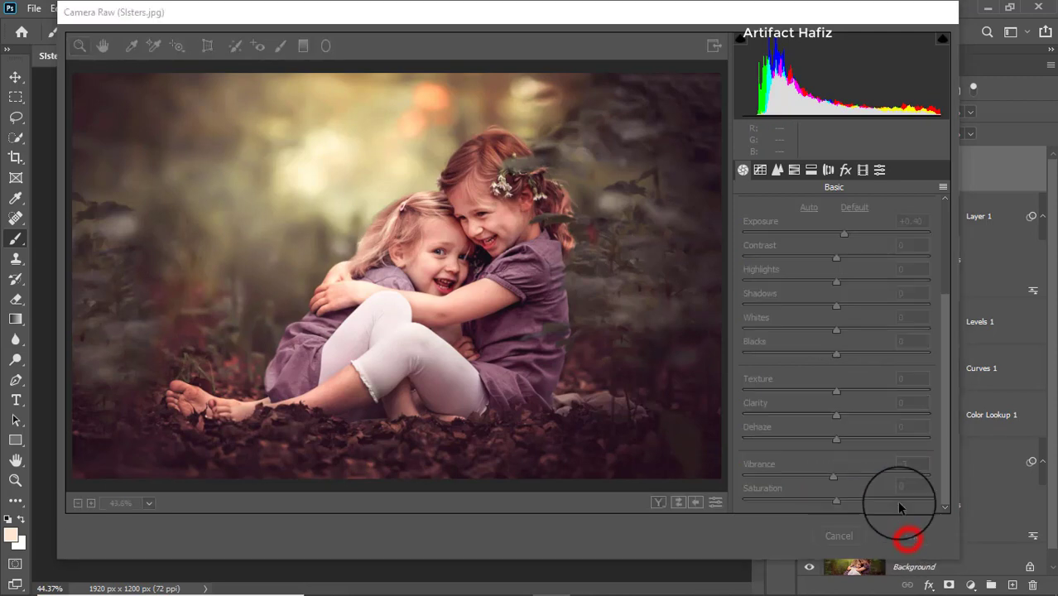
Step: Compare the original photo with the graded result by toggling the visibility of all layers above the Background
{"action": "scroll", "coordinate": [899, 409], "scroll_direction": "down", "scroll_amount": 2}
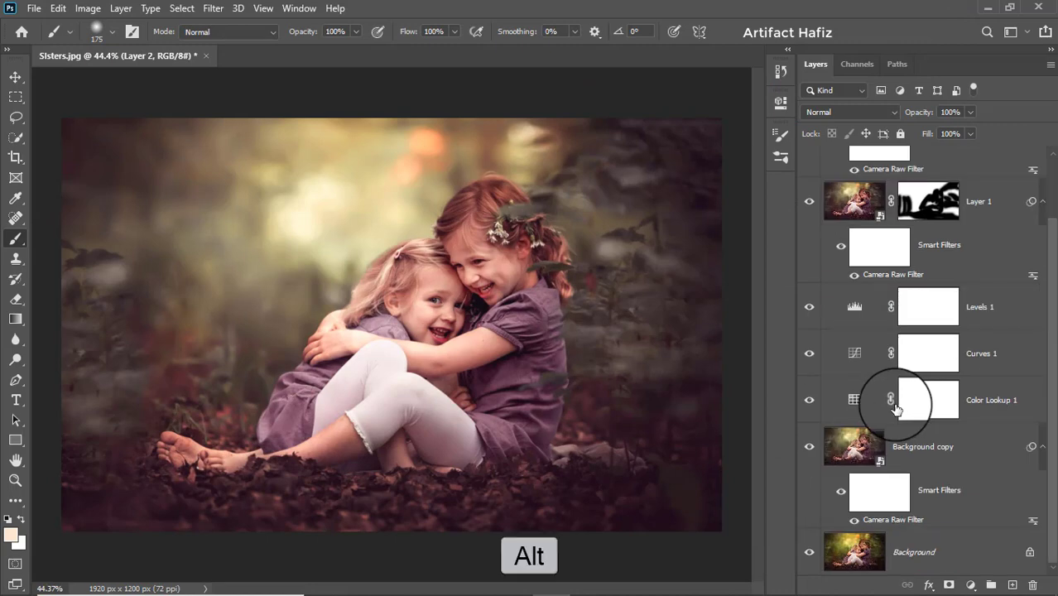
{"action": "left_click", "coordinate": [808, 557], "text": "alt"}
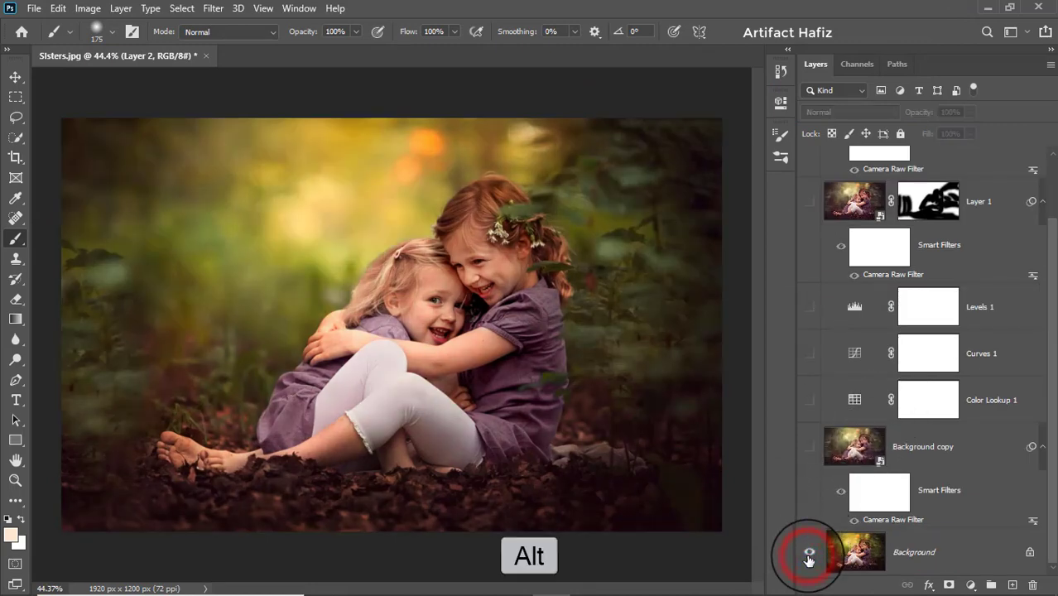
{"action": "left_click", "coordinate": [808, 557], "text": "alt"}
{"action": "left_click", "coordinate": [808, 557], "text": "alt"}
{"action": "left_click", "coordinate": [808, 557], "text": "alt"}
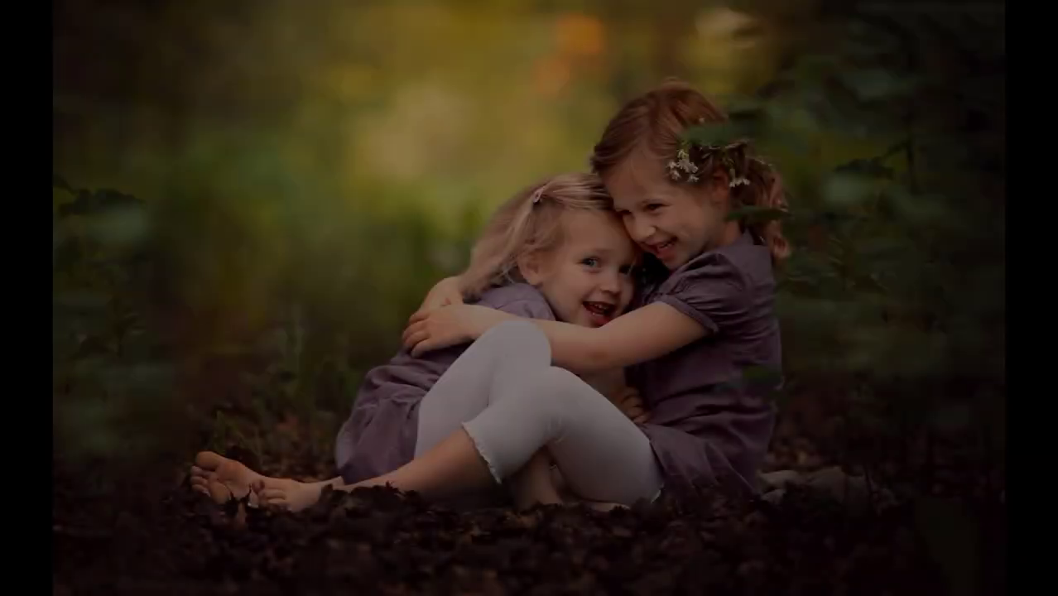